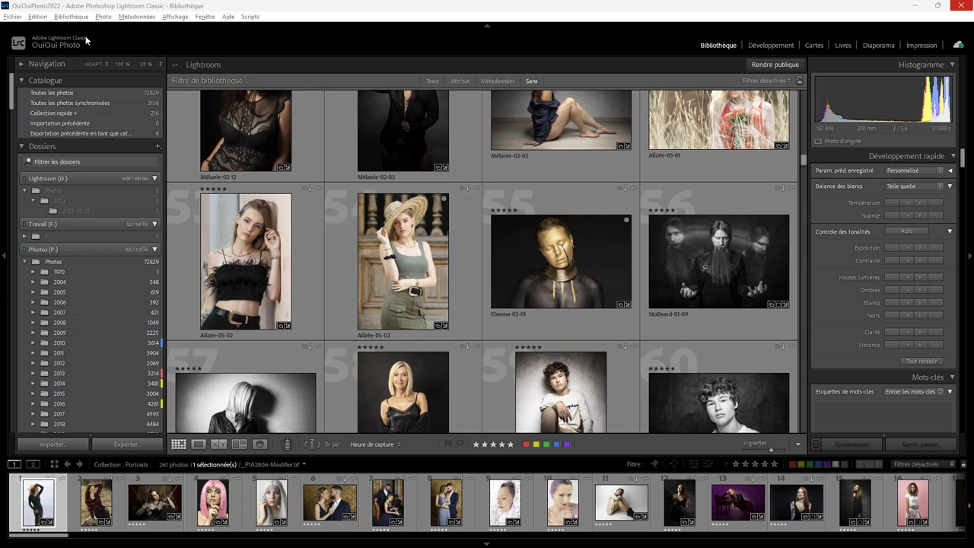
From Paramètres du catalogue, show the catalogue location on Lightroom (D:) in File Explorer
{"action": "left_click", "coordinate": [37, 16]}
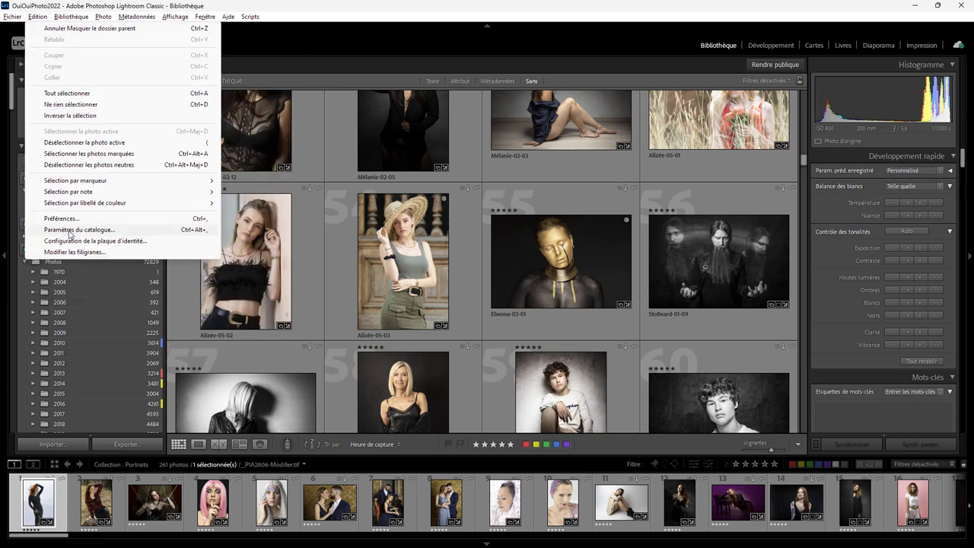
{"action": "left_click", "coordinate": [70, 231]}
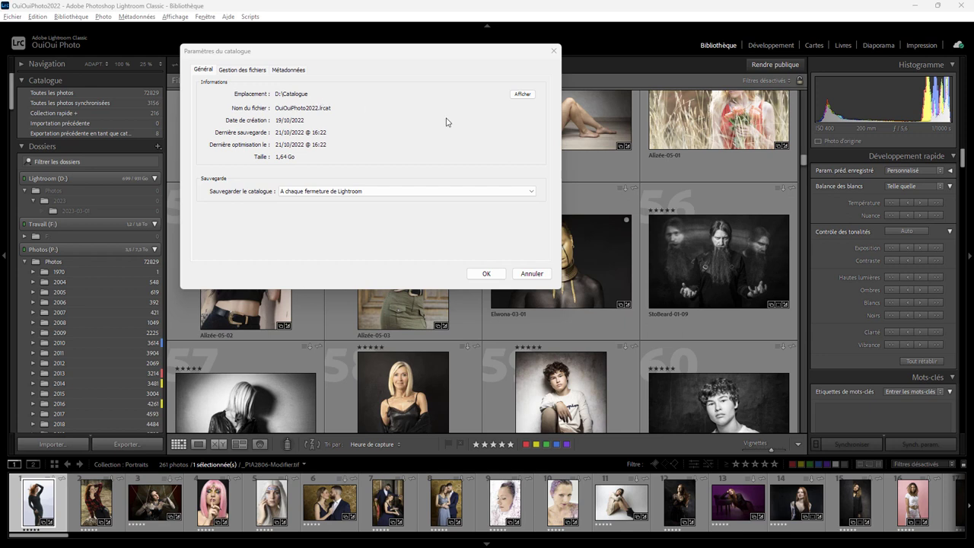
{"action": "left_click", "coordinate": [522, 94]}
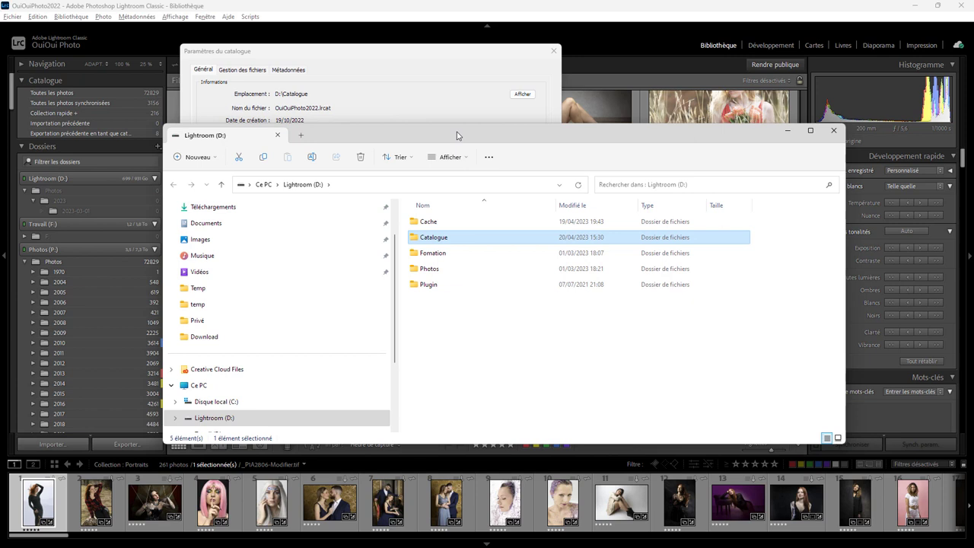
Open the Catalogue folder and select OuiOuiPhoto2022.lrcat together with its lrcat-data file
{"action": "left_click_drag", "start_coordinate": [457, 135], "coordinate": [382, 76]}
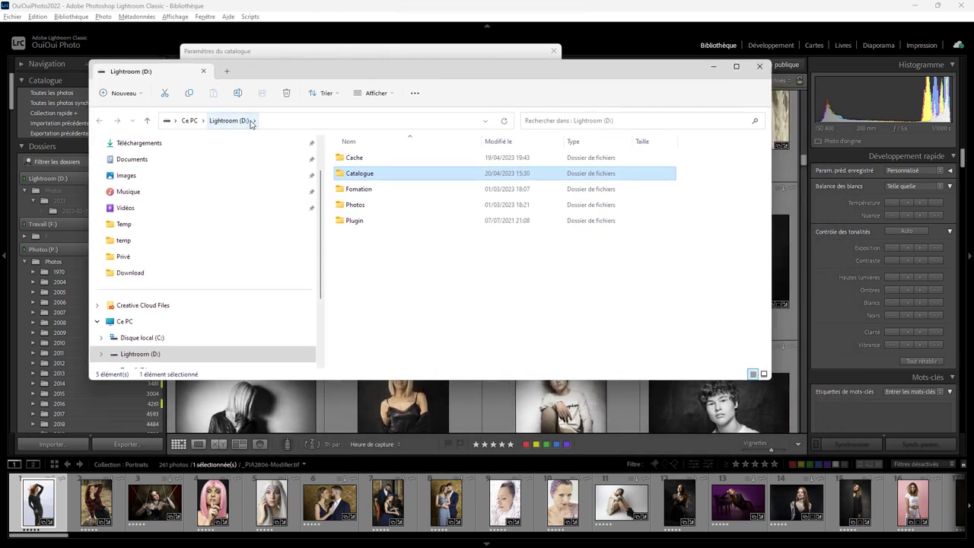
{"action": "double_click", "coordinate": [365, 175]}
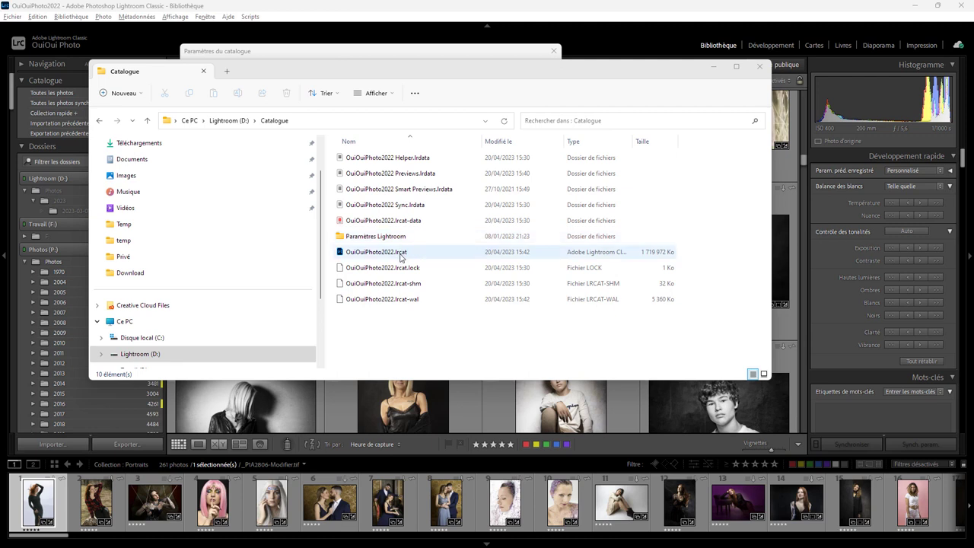
{"action": "left_click", "coordinate": [401, 256]}
{"action": "mouse_move", "coordinate": [433, 256]}
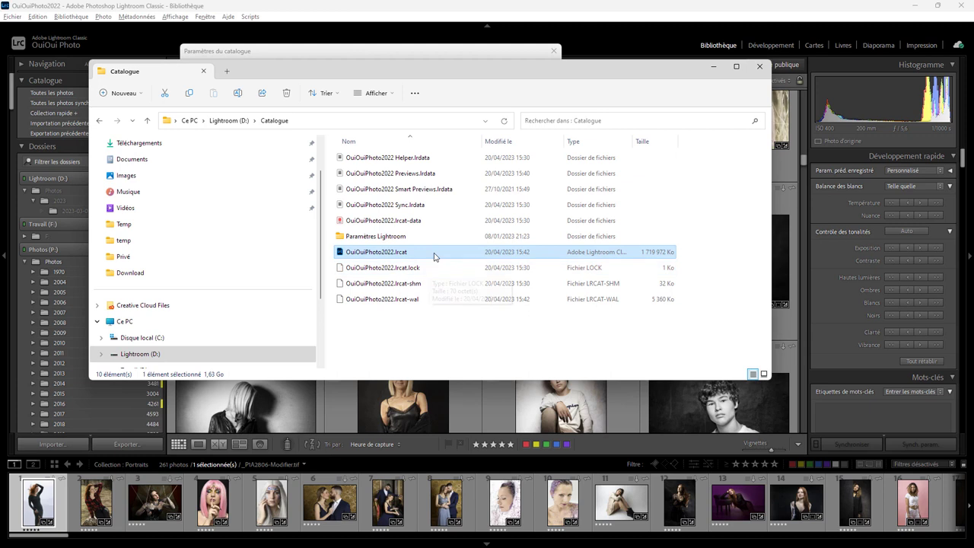
{"action": "left_click", "coordinate": [414, 222], "text": "ctrl"}
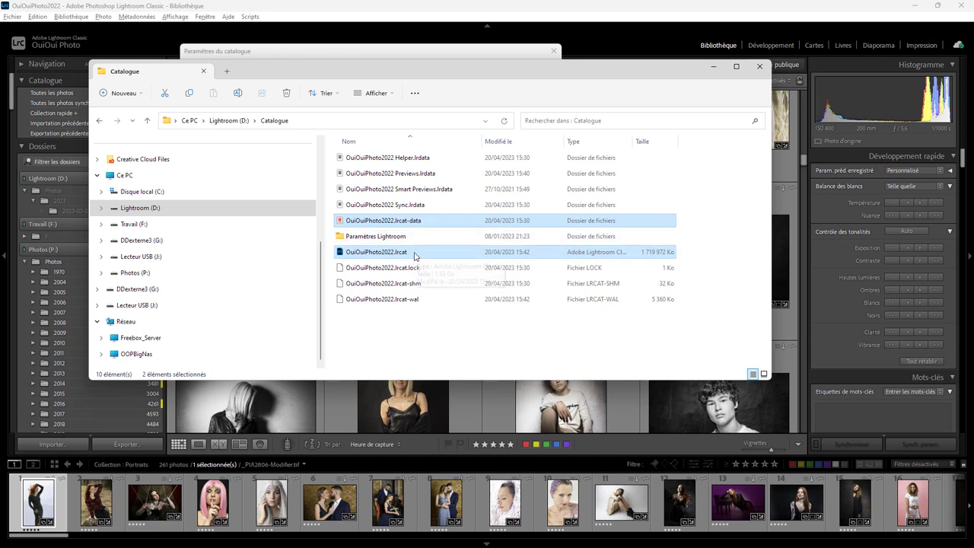
Highlight the Smart Previews.lrdata folder, then the Previews.lrdata folder
{"action": "left_click", "coordinate": [412, 194]}
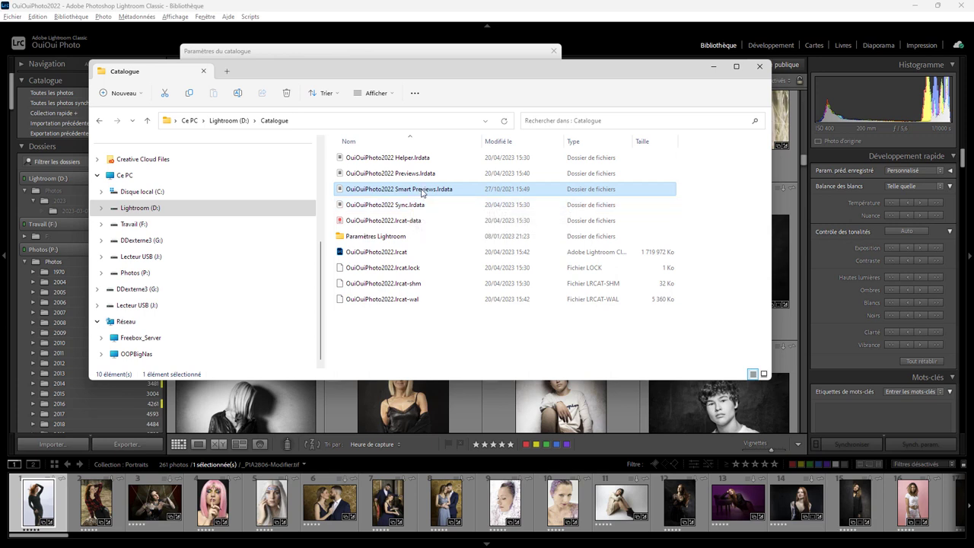
{"action": "mouse_move", "coordinate": [423, 191]}
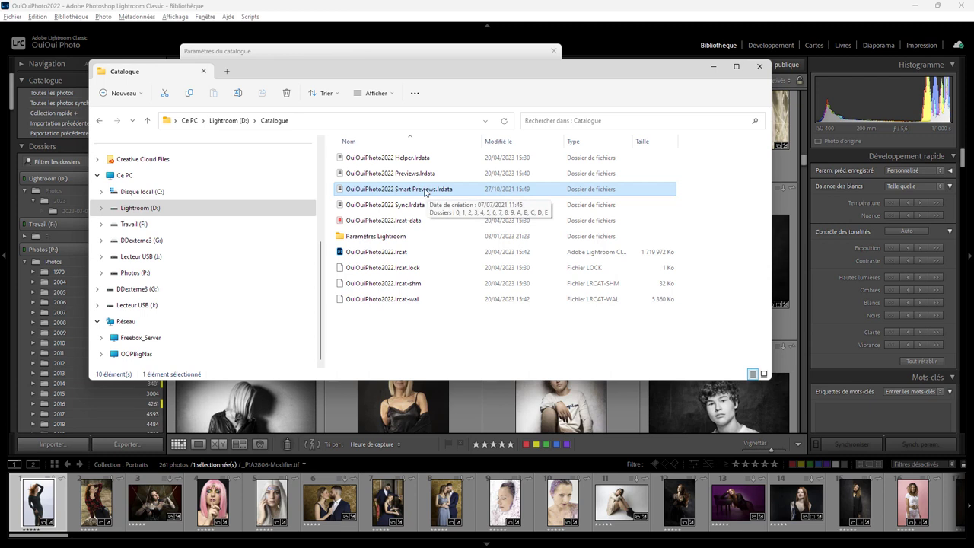
{"action": "left_click", "coordinate": [399, 174]}
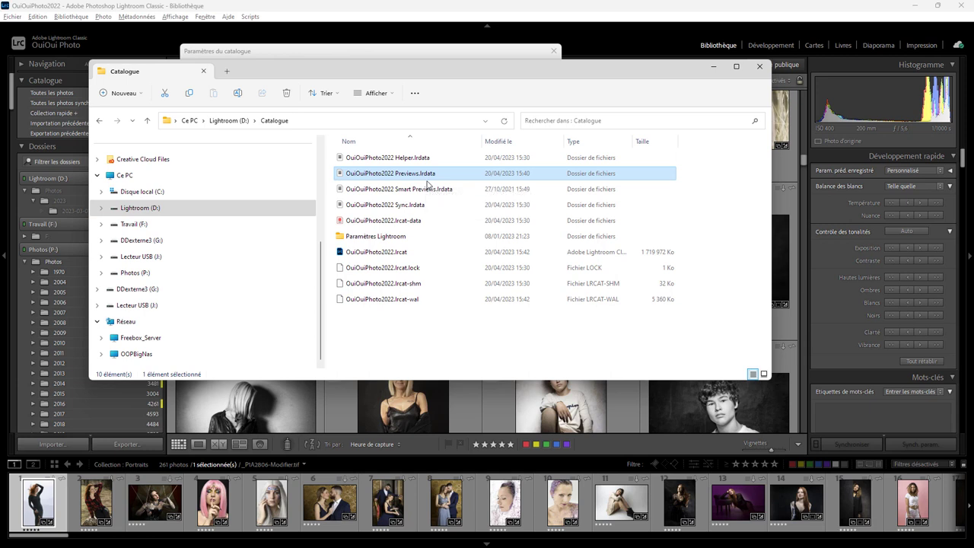
{"action": "mouse_move", "coordinate": [391, 173]}
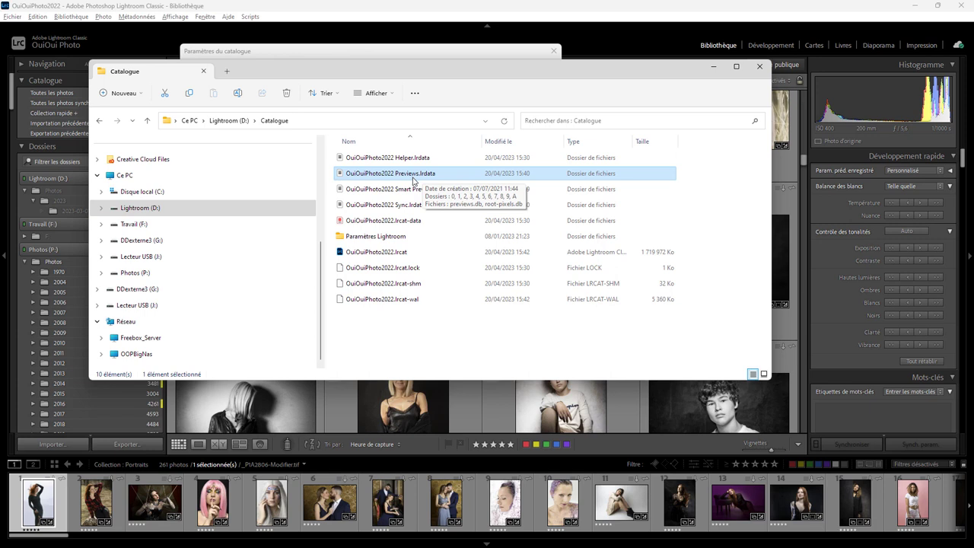
{"action": "mouse_move", "coordinate": [385, 205]}
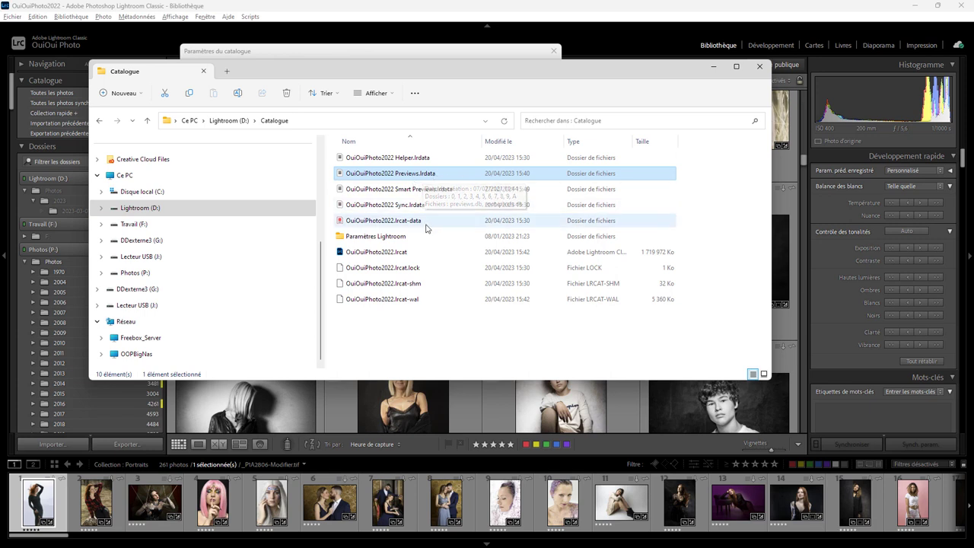
Select the .lrcat file, lrcat-data and both .lrdata preview folders together, then close Explorer
{"action": "left_click", "coordinate": [403, 252]}
{"action": "left_click", "coordinate": [421, 225], "text": "ctrl"}
{"action": "left_click", "coordinate": [434, 192], "text": "ctrl"}
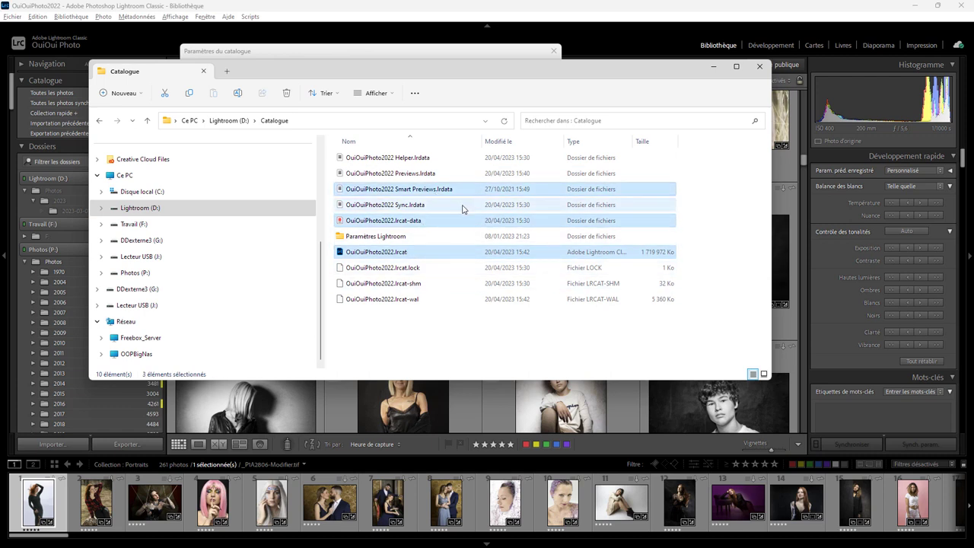
{"action": "left_click", "coordinate": [437, 175], "text": "ctrl"}
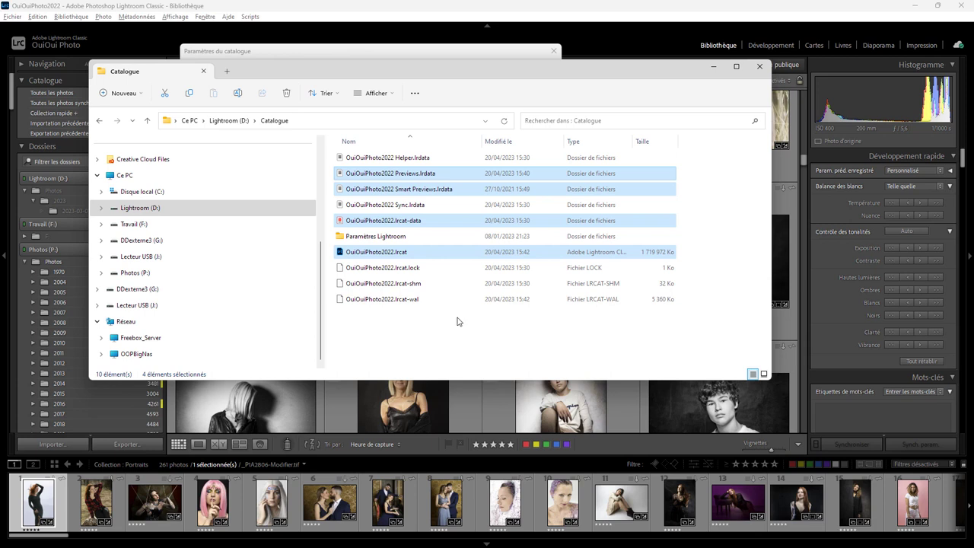
{"action": "left_click", "coordinate": [759, 67]}
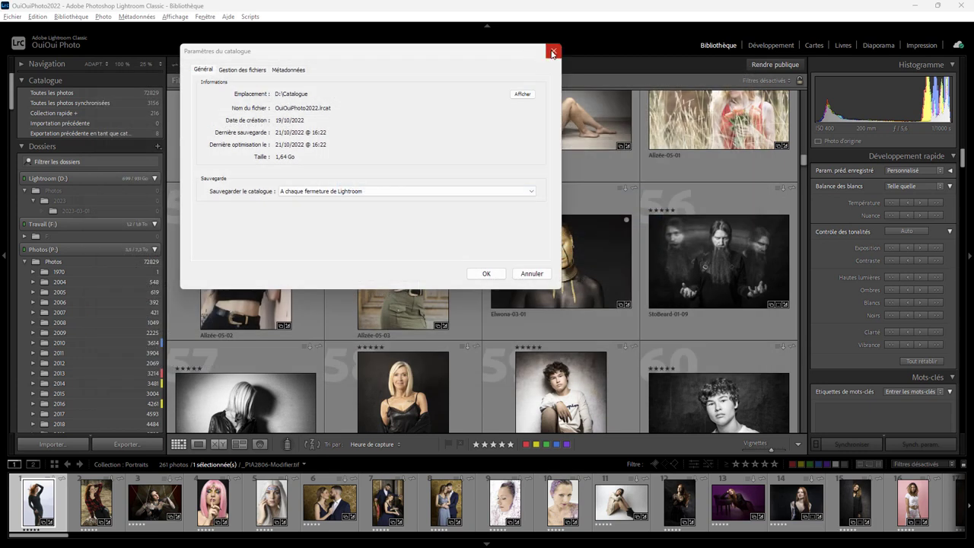
Close the Paramètres du catalogue dialog
{"action": "left_click", "coordinate": [554, 42]}
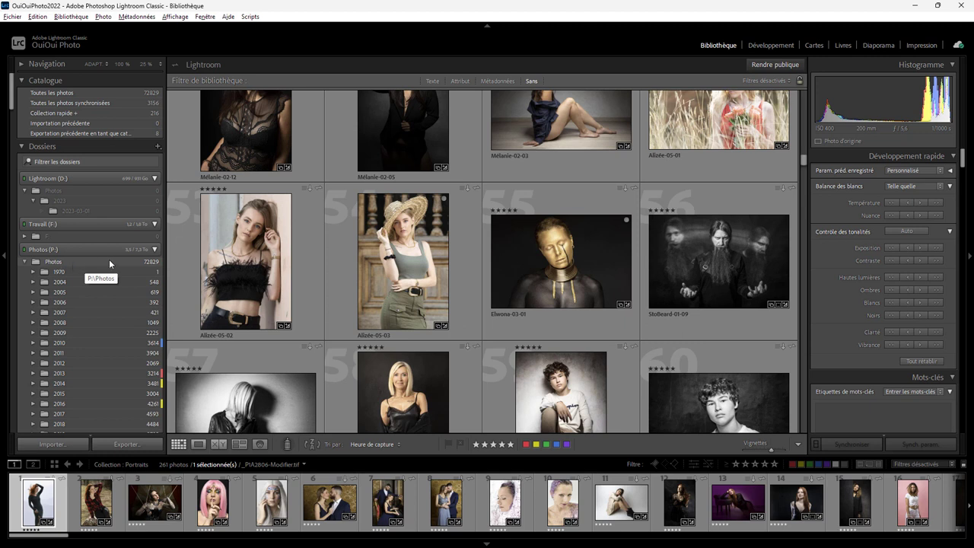
{"action": "mouse_move", "coordinate": [246, 262]}
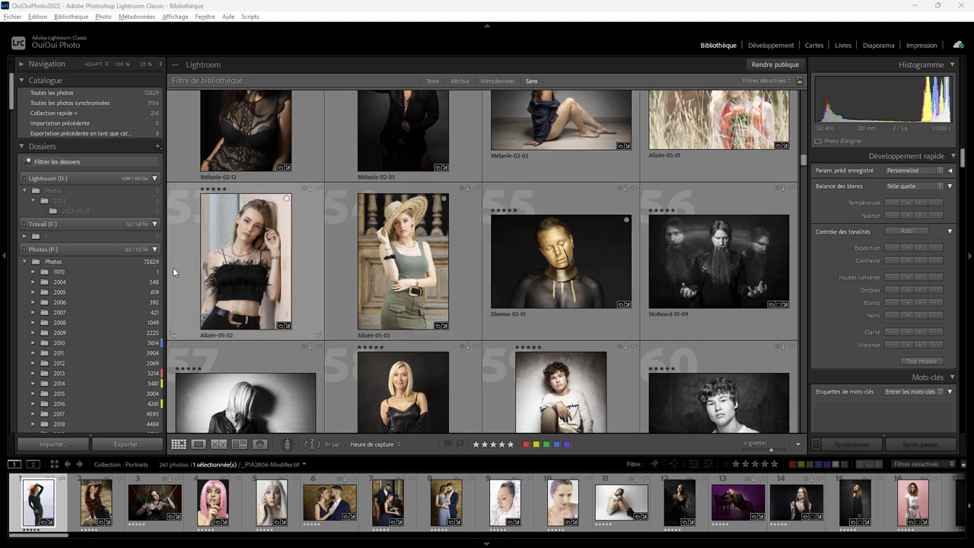
Hide the Photos parent folder, restore it via 1970, then reveal Photos in File Explorer
{"action": "right_click", "coordinate": [113, 262]}
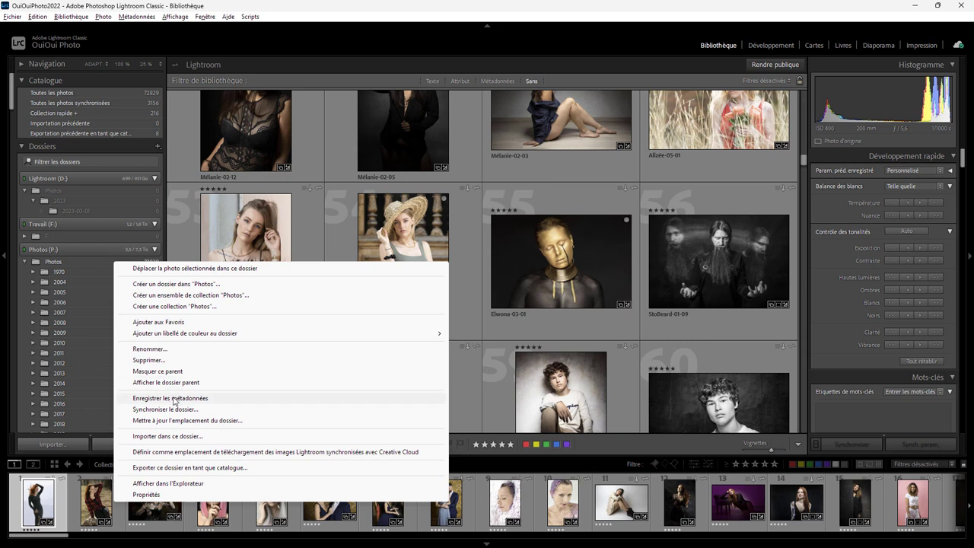
{"action": "left_click", "coordinate": [172, 373]}
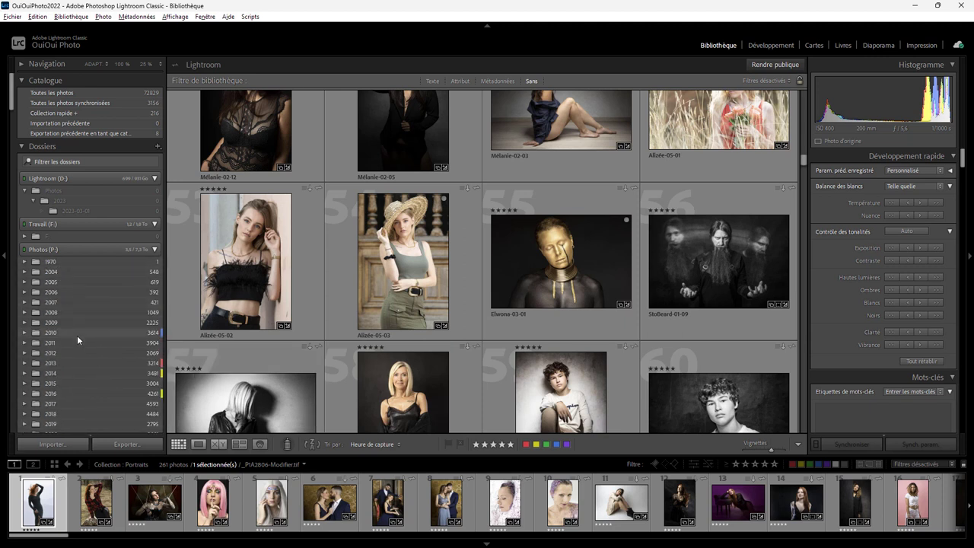
{"action": "right_click", "coordinate": [66, 264]}
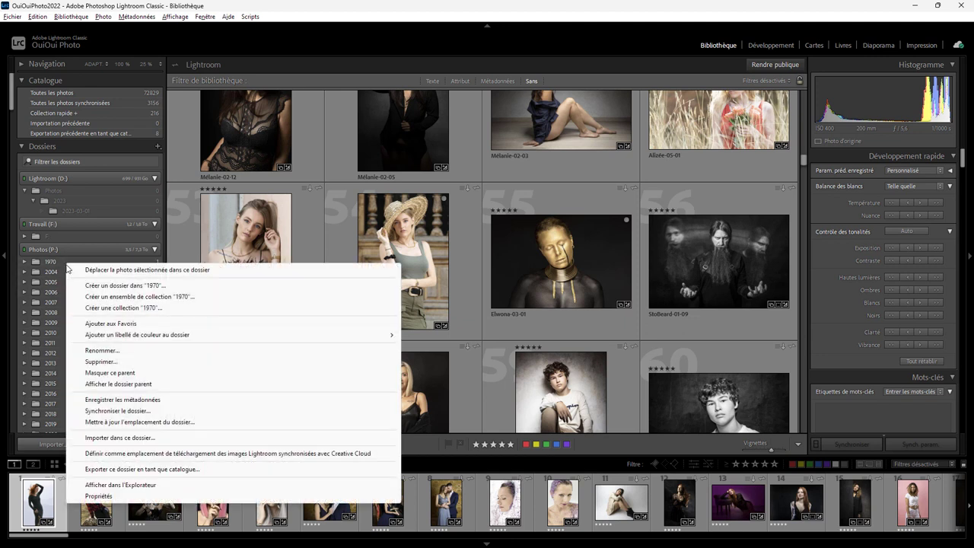
{"action": "left_click", "coordinate": [131, 384]}
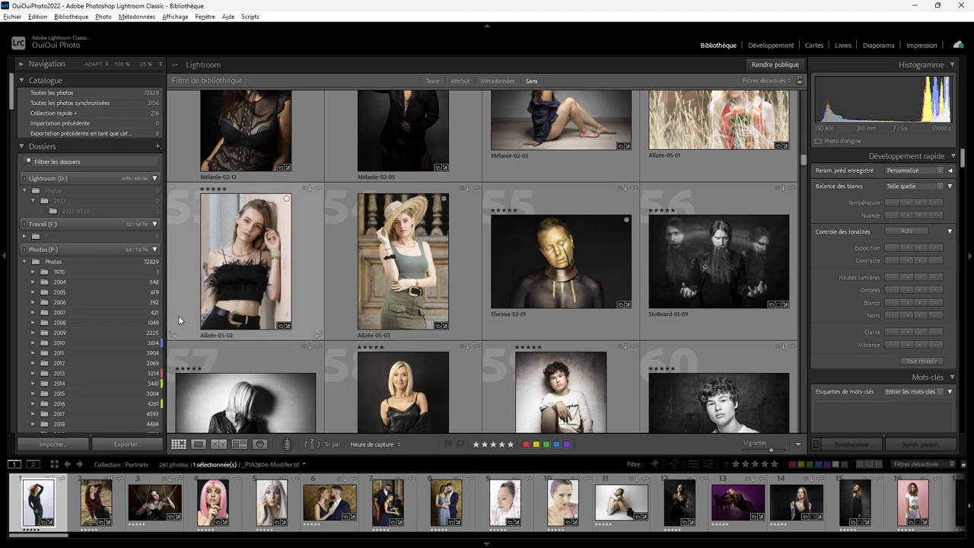
{"action": "right_click", "coordinate": [84, 260]}
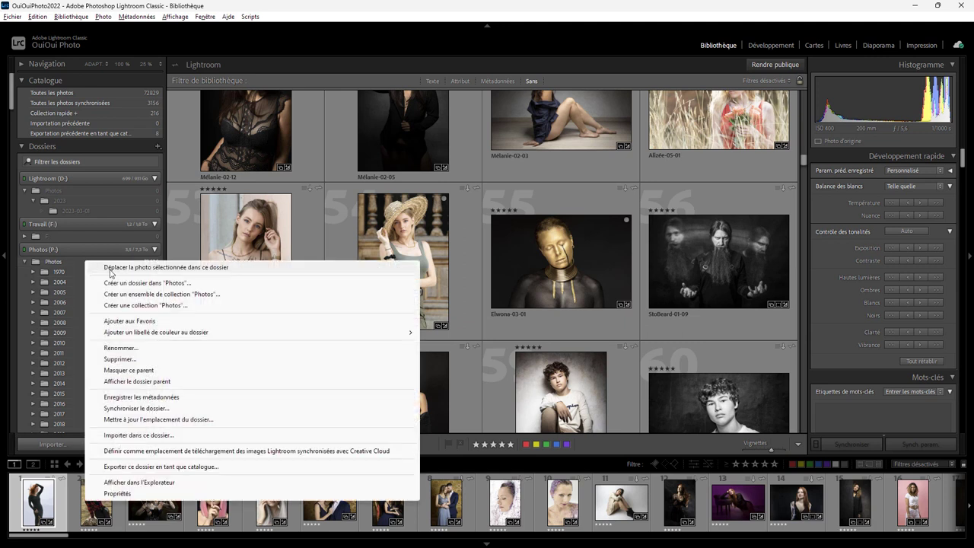
{"action": "left_click", "coordinate": [162, 487]}
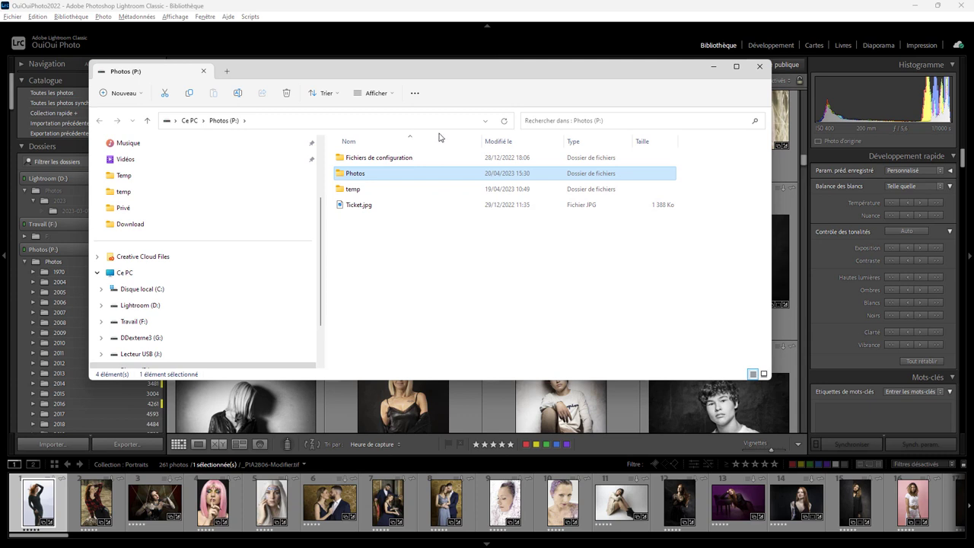
Open the Photos folder on Photos (P:) to review its year subfolders, then close Explorer
{"action": "double_click", "coordinate": [361, 179]}
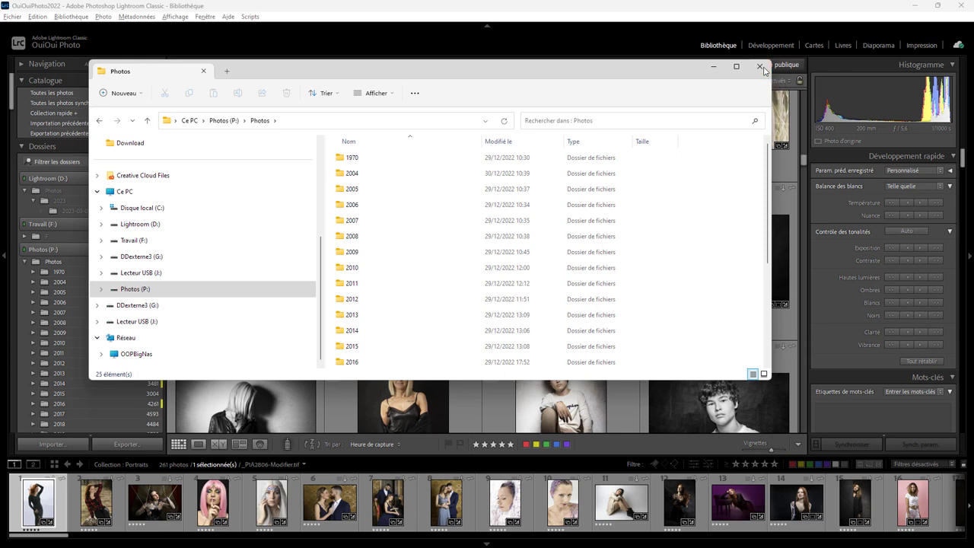
{"action": "left_click", "coordinate": [761, 68]}
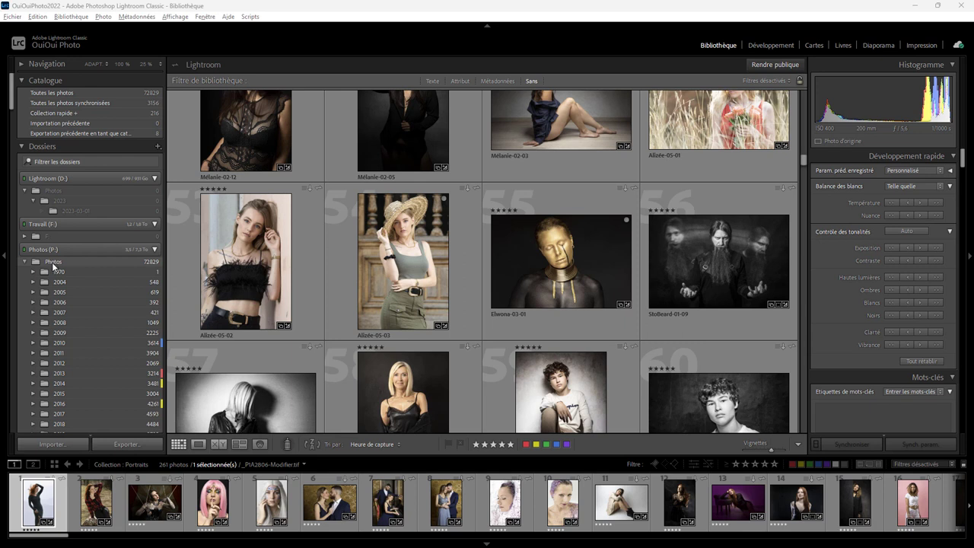
Reveal the 1970 folder from the Dossiers panel in Windows Explorer
{"action": "right_click", "coordinate": [53, 265]}
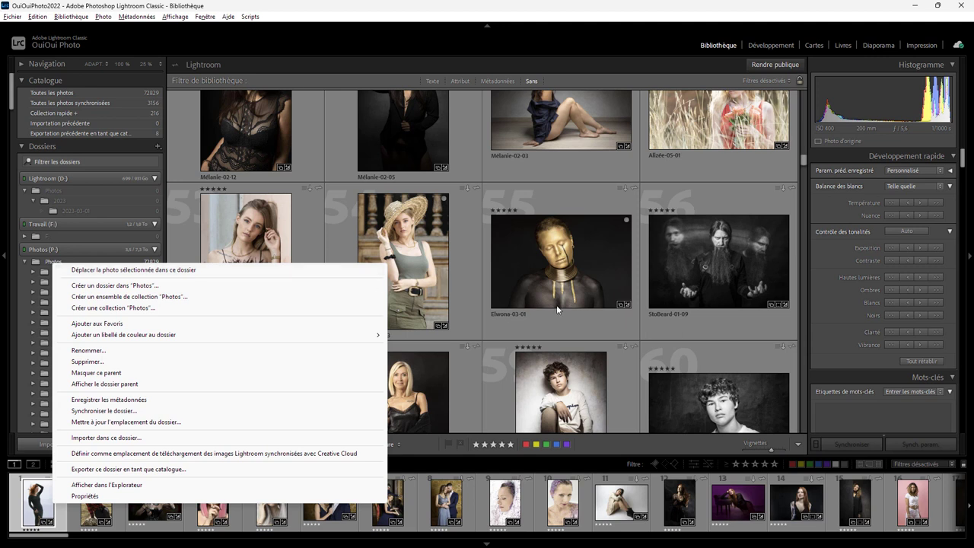
{"action": "left_click", "coordinate": [169, 255]}
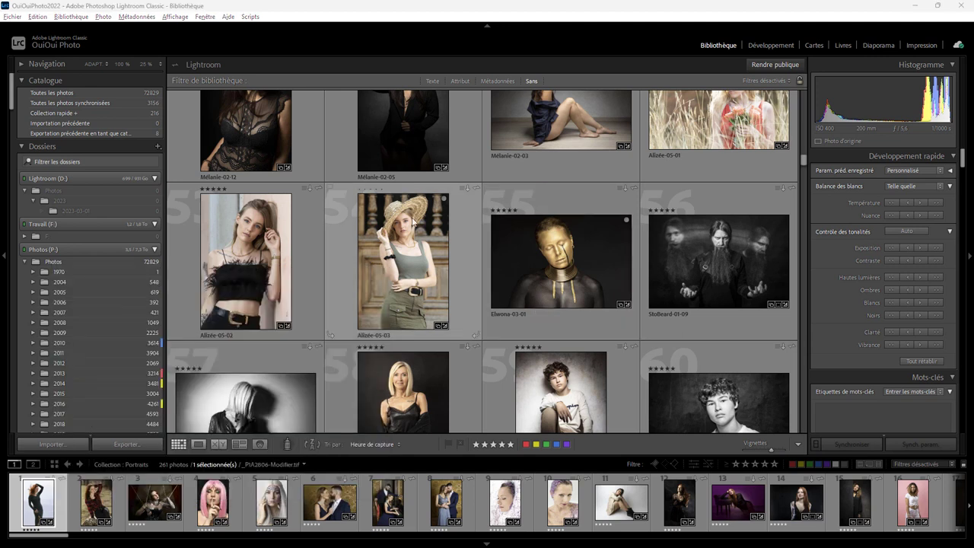
{"action": "right_click", "coordinate": [119, 271]}
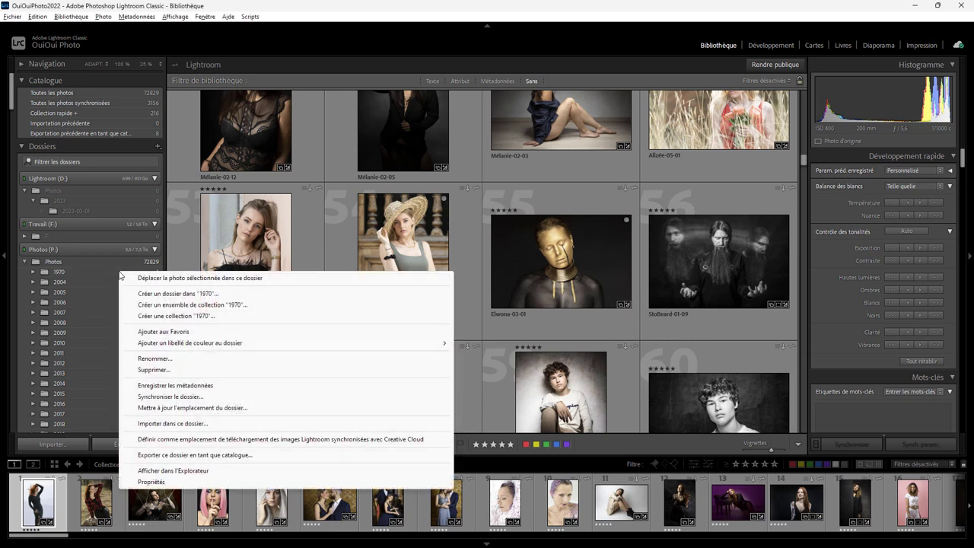
{"action": "left_click", "coordinate": [194, 472]}
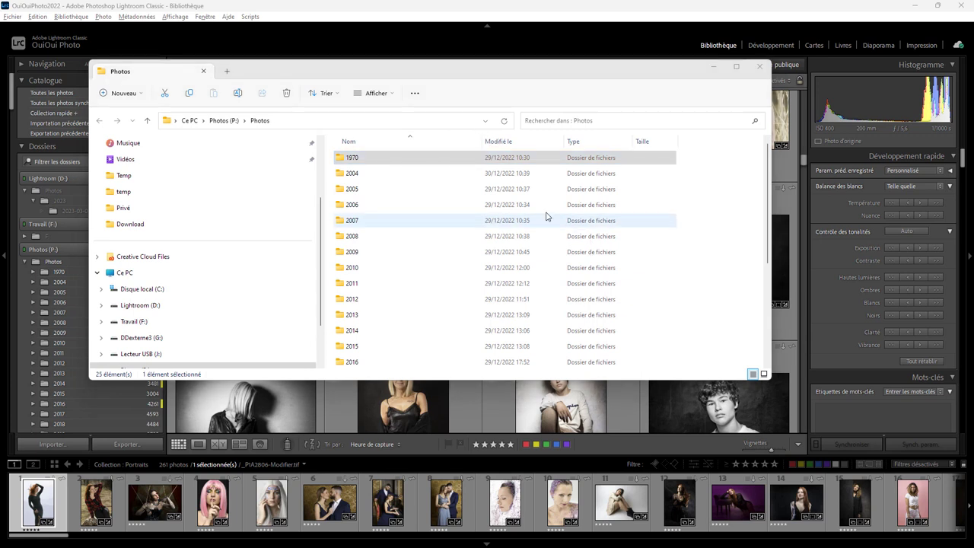
Rename the 1970 folder to 1970-1 by appending -1 to its name
{"action": "right_click", "coordinate": [415, 161]}
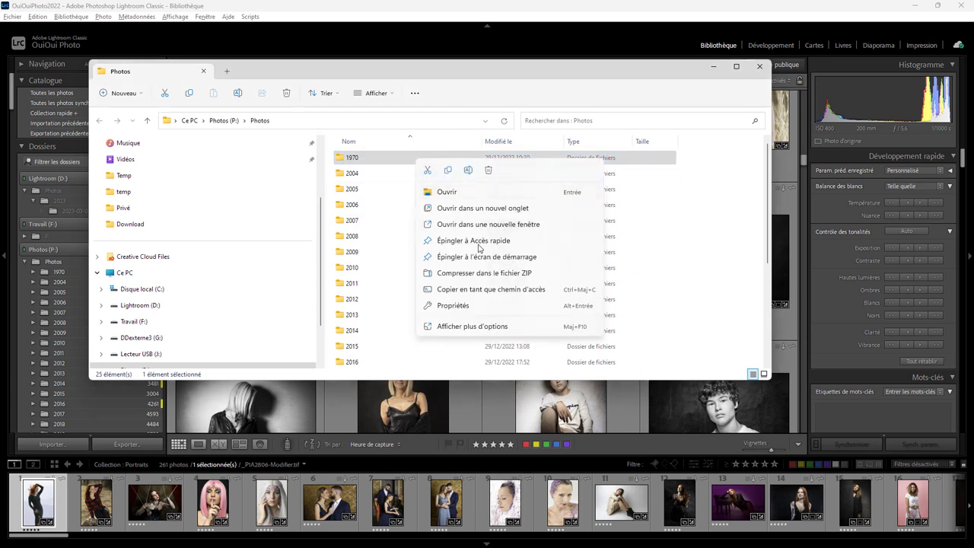
{"action": "left_click", "coordinate": [509, 219]}
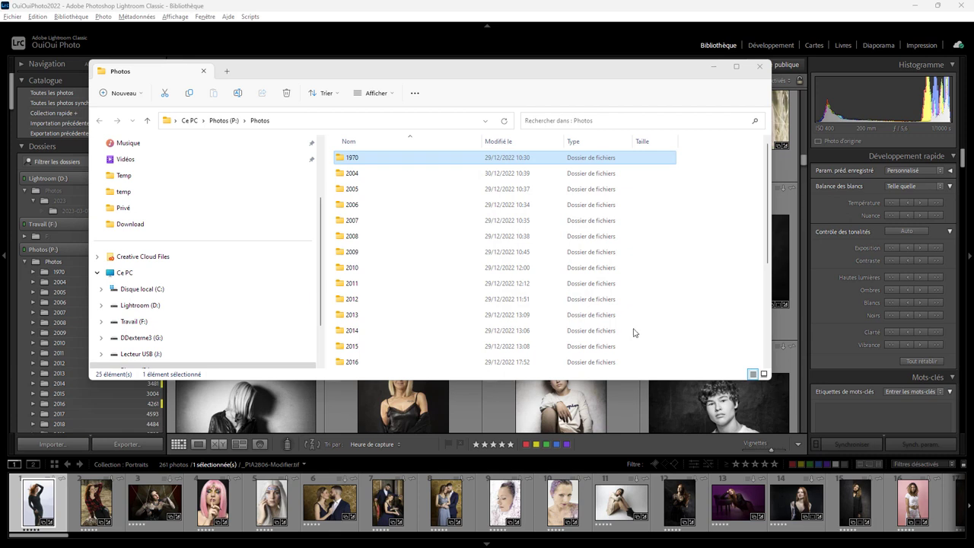
{"action": "right_click", "coordinate": [369, 159]}
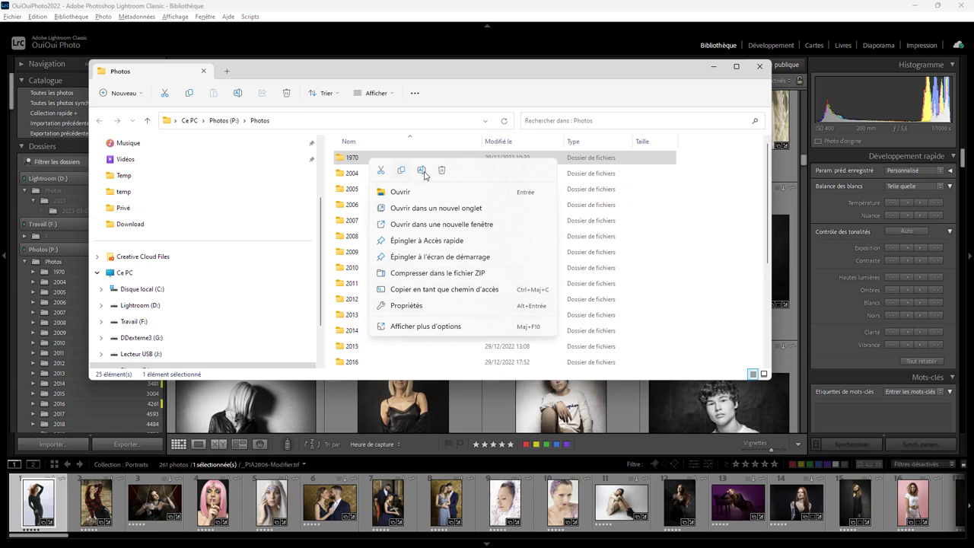
{"action": "left_click", "coordinate": [421, 171]}
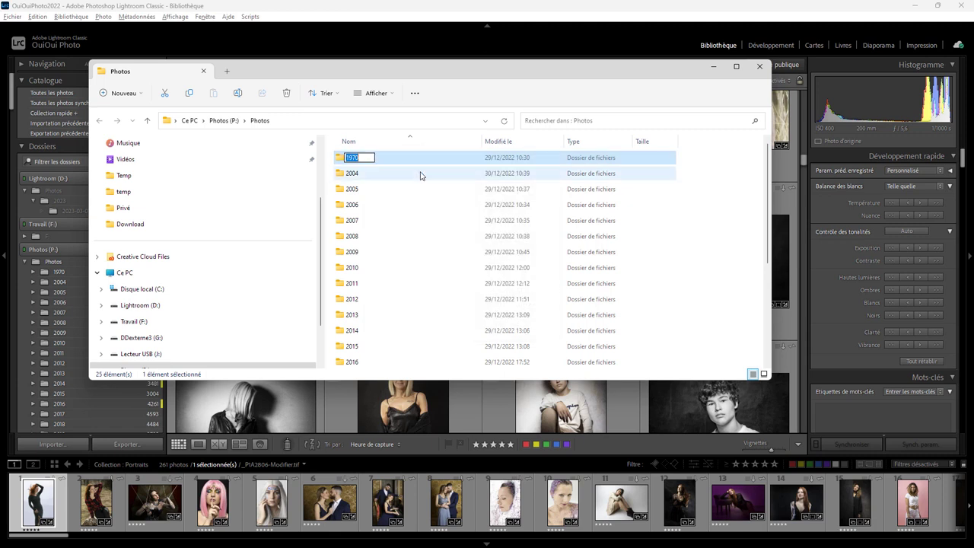
{"action": "left_click", "coordinate": [365, 157]}
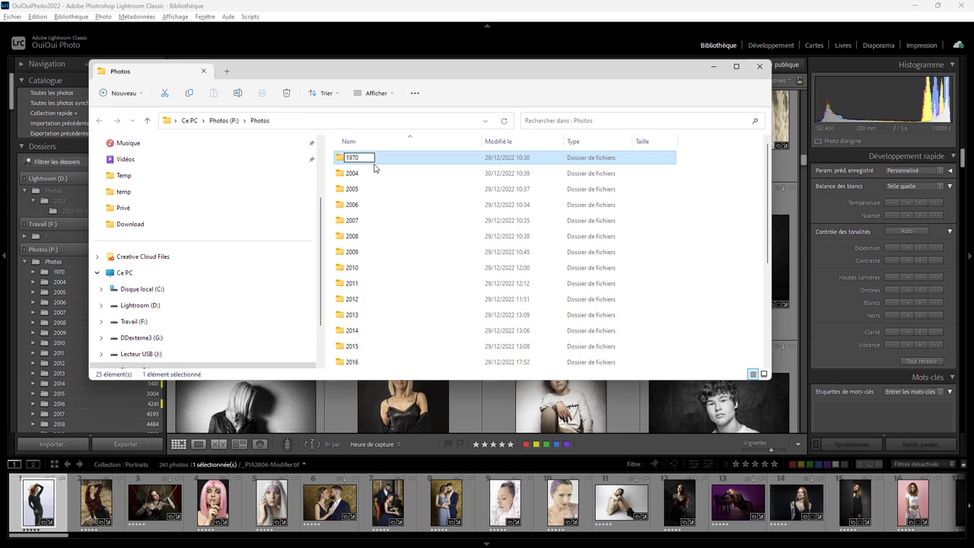
{"action": "type", "text": "-1"}
{"action": "key", "text": "Return"}
{"action": "left_click_drag", "start_coordinate": [247, 69], "coordinate": [368, 66]}
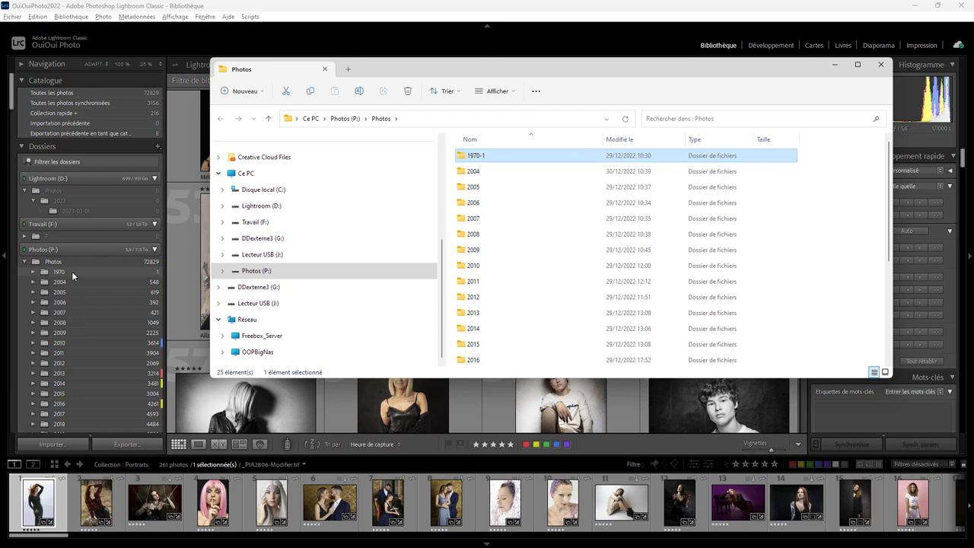
Expand the 1970 folder and confirm Lightroom flags it missing, offering Rechercher le dossier manquant
{"action": "left_click", "coordinate": [34, 272]}
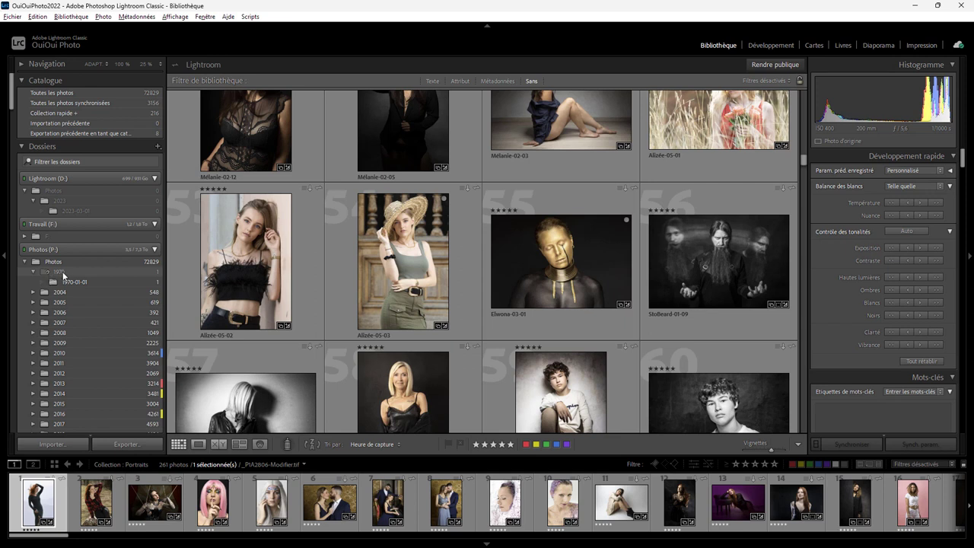
{"action": "right_click", "coordinate": [64, 275]}
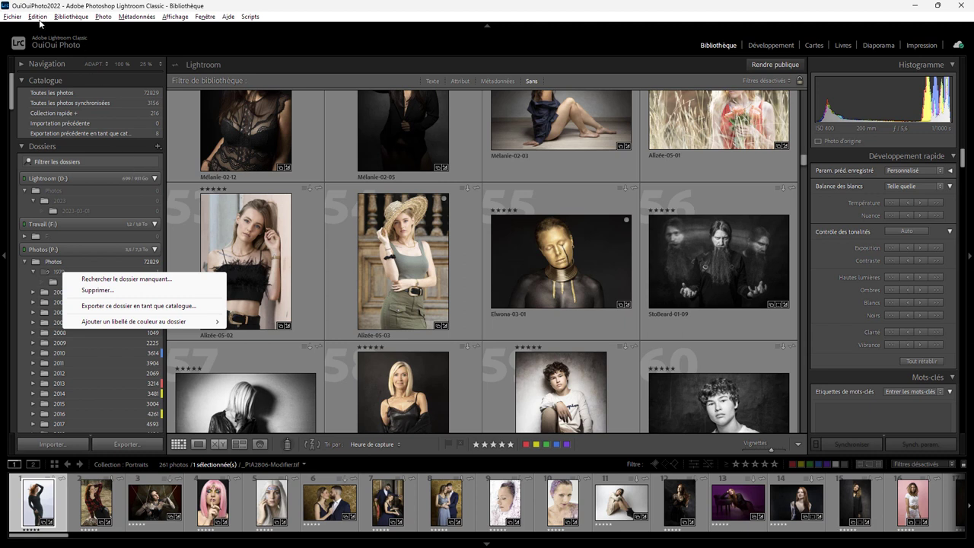
{"action": "left_click", "coordinate": [40, 21]}
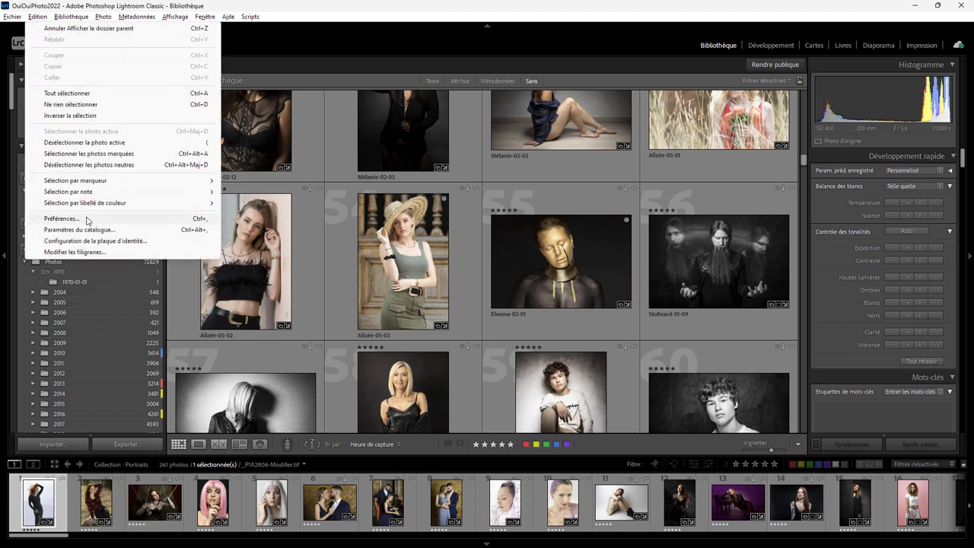
In Préférences > Paramètres prédéfinis, reveal the Develop presets' CameraRaw folder in Explorer
{"action": "left_click", "coordinate": [88, 219]}
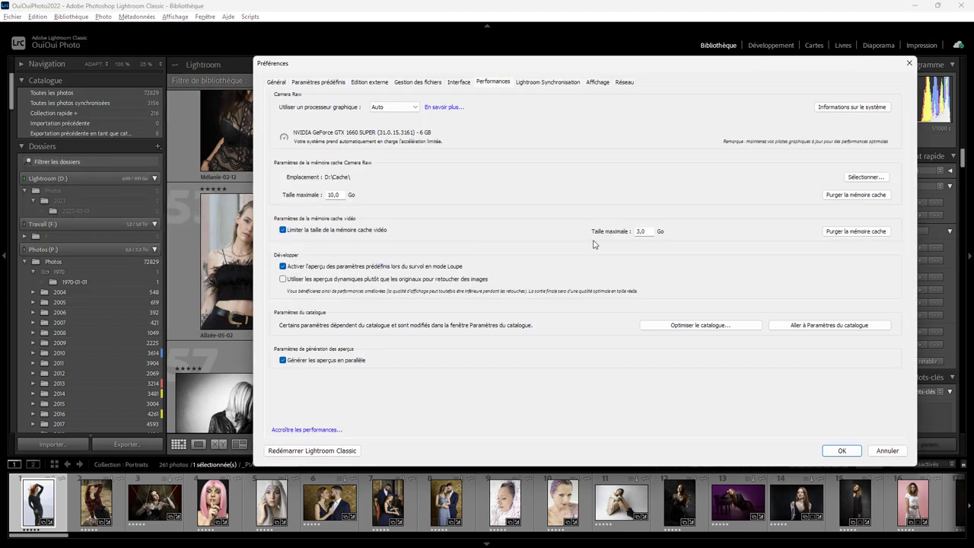
{"action": "left_click", "coordinate": [326, 84]}
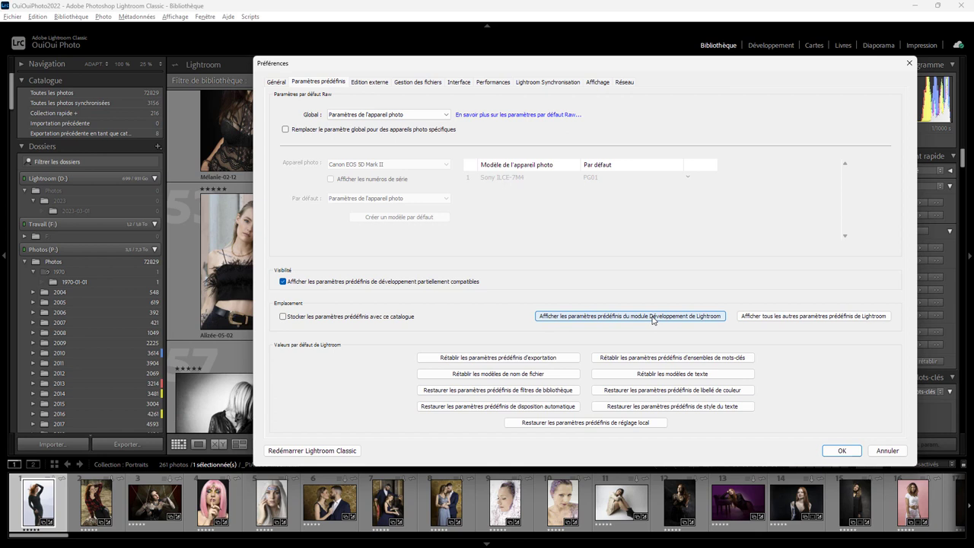
{"action": "left_click", "coordinate": [643, 318]}
{"action": "left_click", "coordinate": [613, 320]}
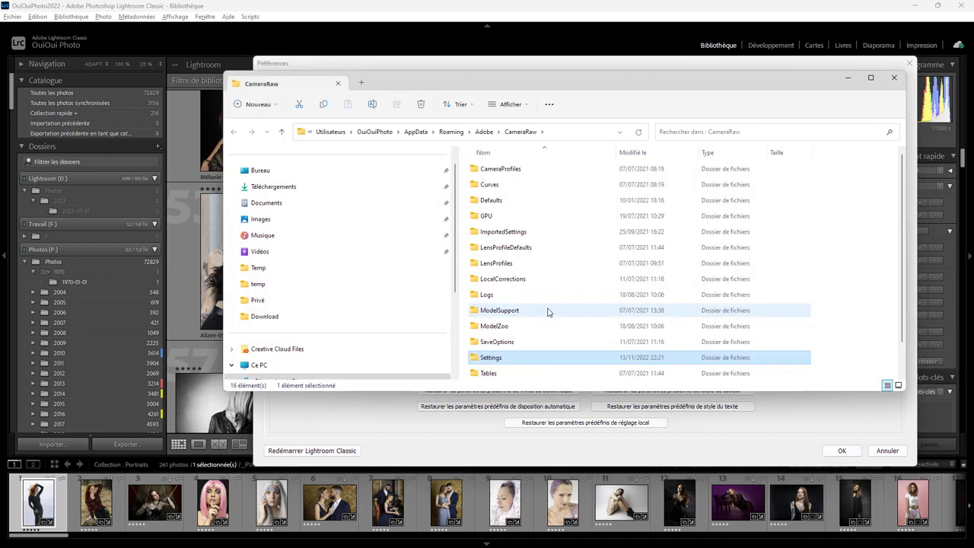
{"action": "double_click", "coordinate": [491, 358]}
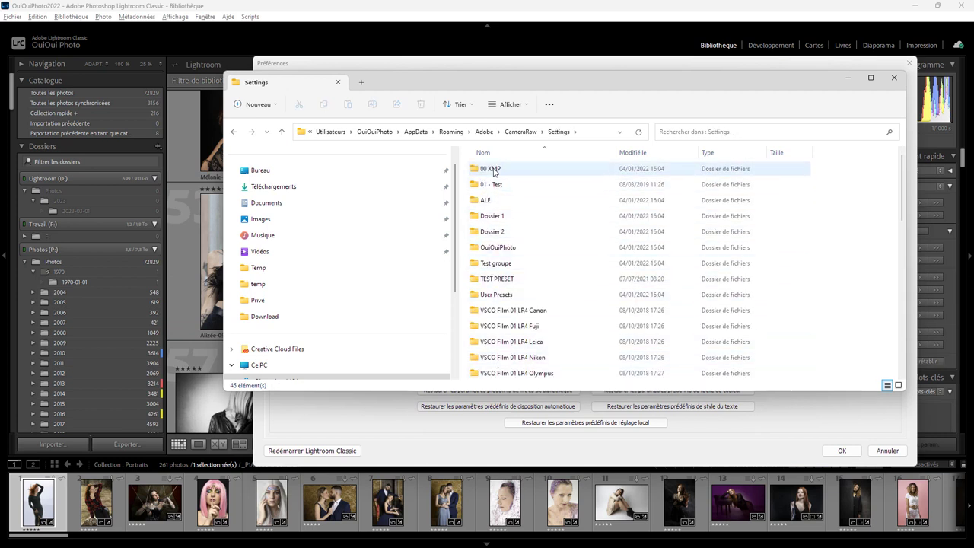
{"action": "mouse_move", "coordinate": [490, 169]}
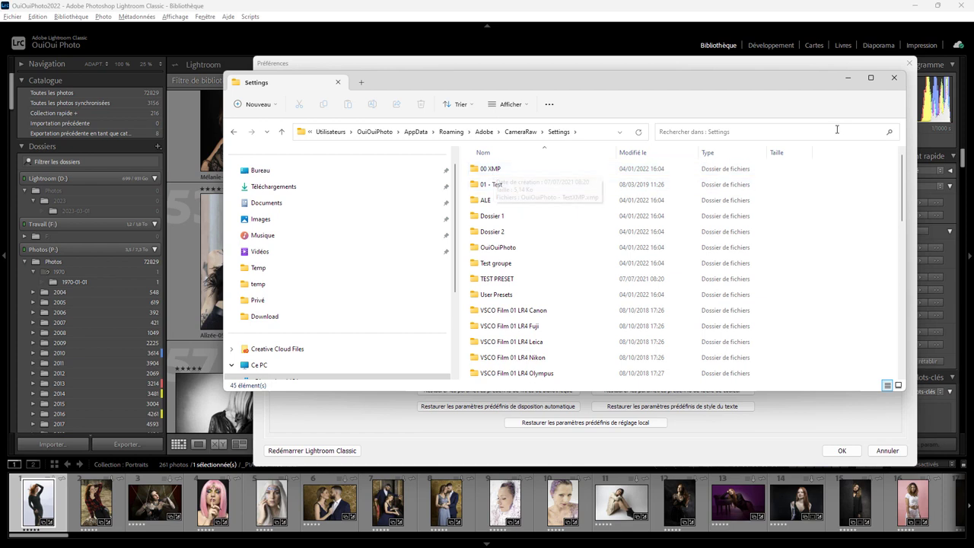
{"action": "left_click", "coordinate": [895, 79]}
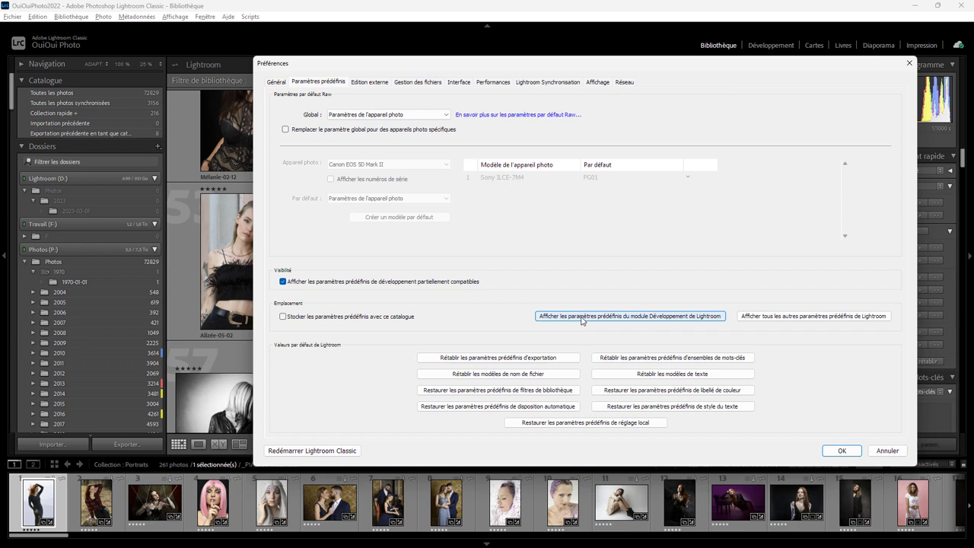
{"action": "left_click", "coordinate": [654, 316]}
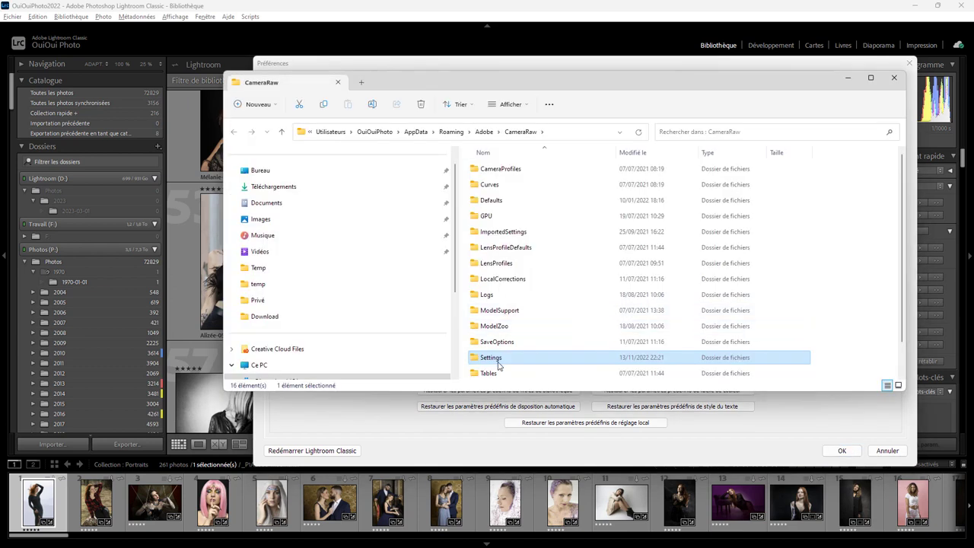
{"action": "double_click", "coordinate": [497, 362]}
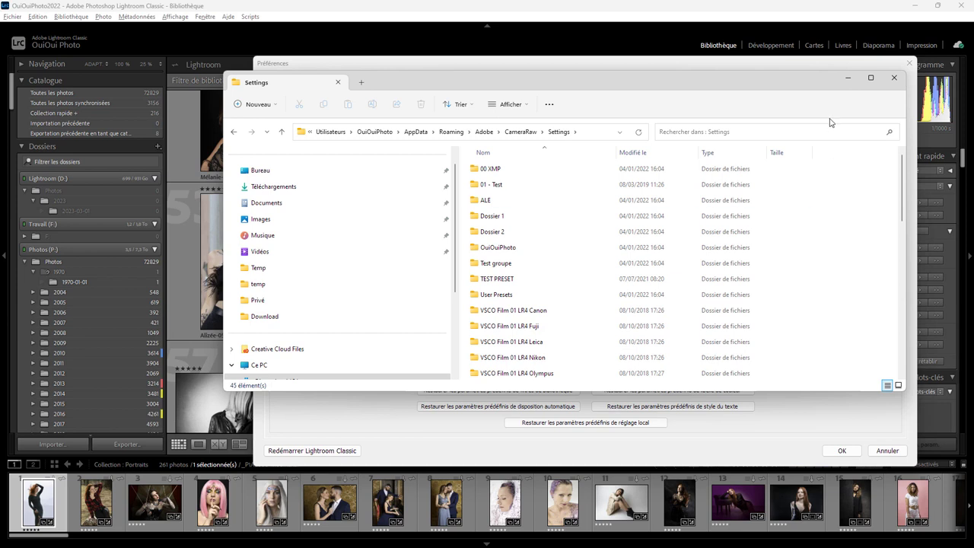
{"action": "left_click", "coordinate": [894, 77]}
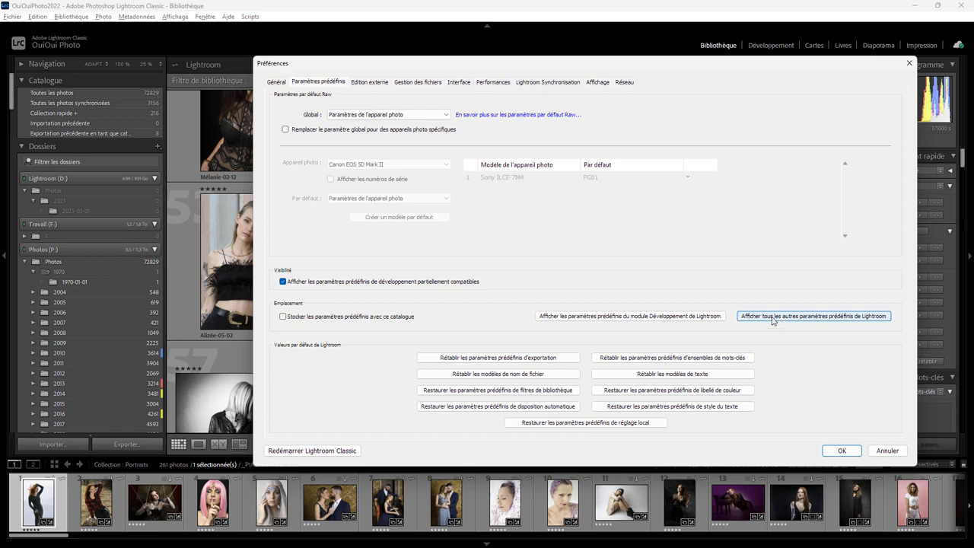
Reveal the folder holding all other Lightroom presets and open its Lightroom folder
{"action": "left_click", "coordinate": [773, 319]}
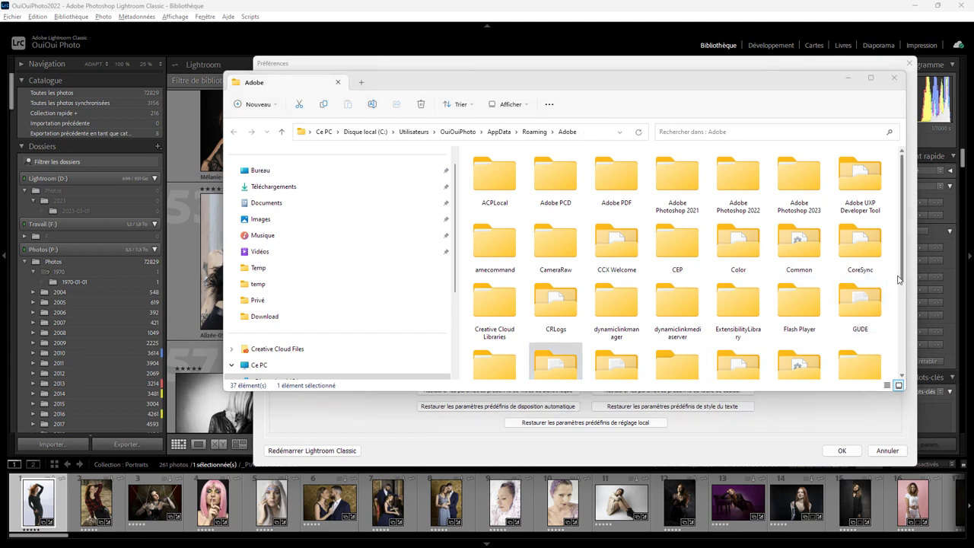
{"action": "left_click_drag", "start_coordinate": [902, 280], "coordinate": [902, 319]}
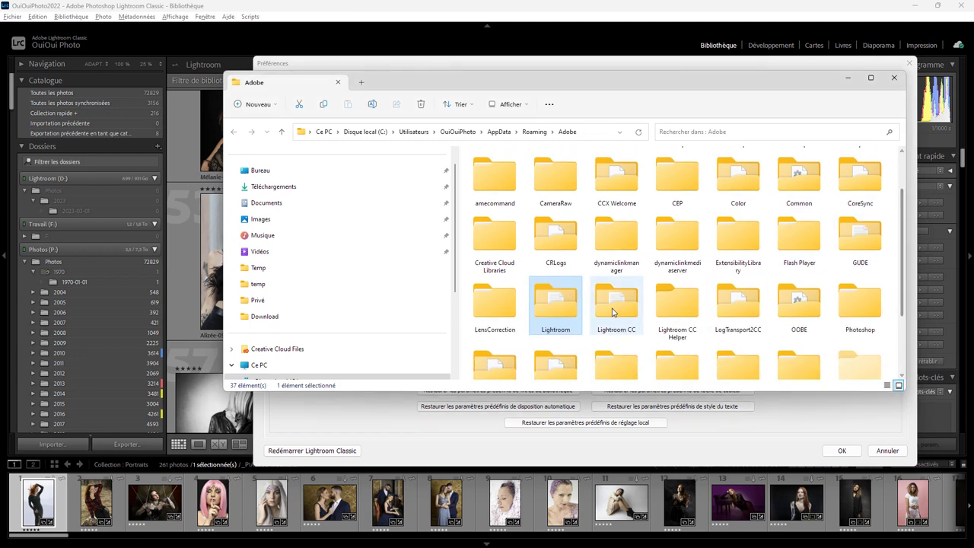
{"action": "double_click", "coordinate": [573, 305]}
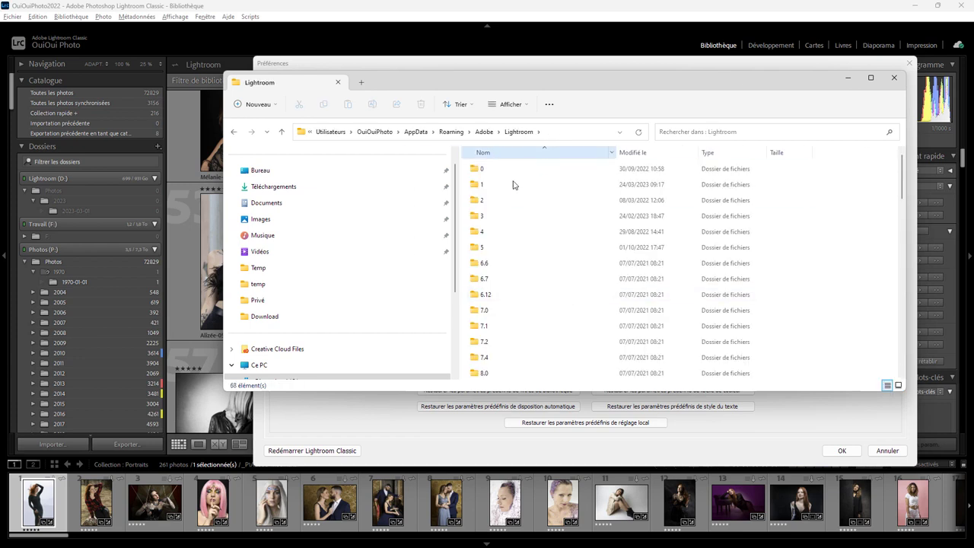
Scroll through the Lightroom folder's 68 items, including Develop Presets, then close Explorer
{"action": "scroll", "coordinate": [889, 217], "scroll_direction": "down", "scroll_amount": 6}
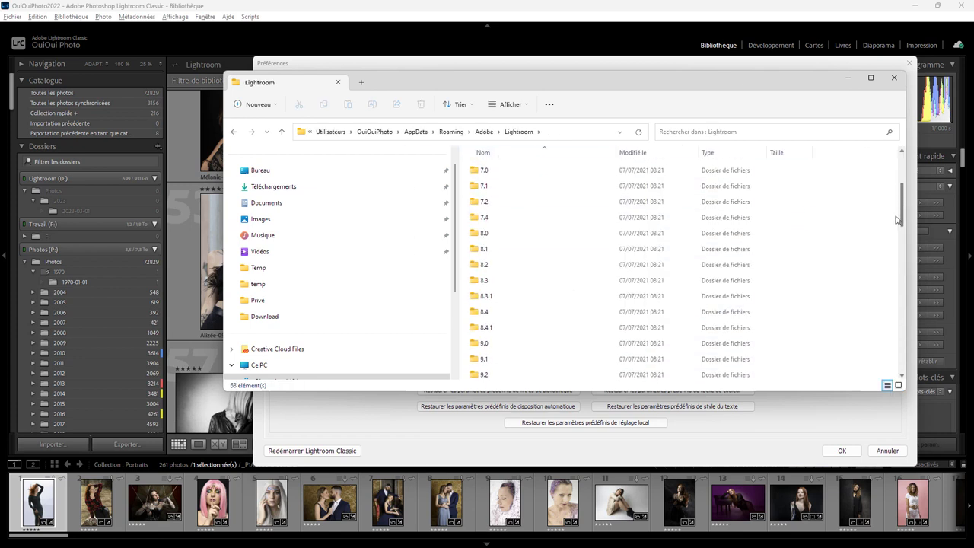
{"action": "scroll", "coordinate": [889, 251], "scroll_direction": "down", "scroll_amount": 2}
{"action": "scroll", "coordinate": [889, 270], "scroll_direction": "down", "scroll_amount": 2}
{"action": "scroll", "coordinate": [887, 289], "scroll_direction": "down", "scroll_amount": 2}
{"action": "scroll", "coordinate": [886, 308], "scroll_direction": "down", "scroll_amount": 2}
{"action": "scroll", "coordinate": [889, 319], "scroll_direction": "down", "scroll_amount": 2}
{"action": "scroll", "coordinate": [892, 346], "scroll_direction": "down", "scroll_amount": 3}
{"action": "scroll", "coordinate": [894, 373], "scroll_direction": "down", "scroll_amount": 1}
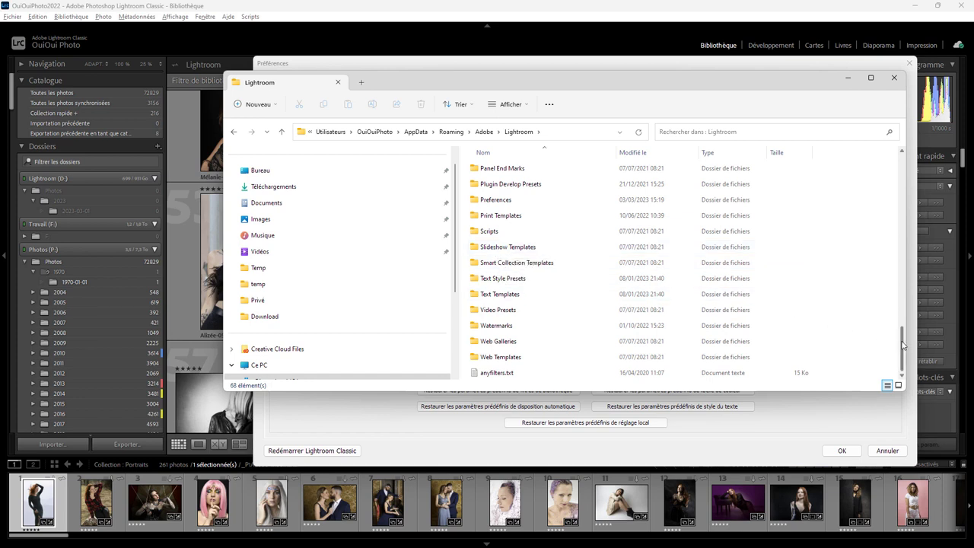
{"action": "left_click_drag", "start_coordinate": [902, 345], "coordinate": [886, 246]}
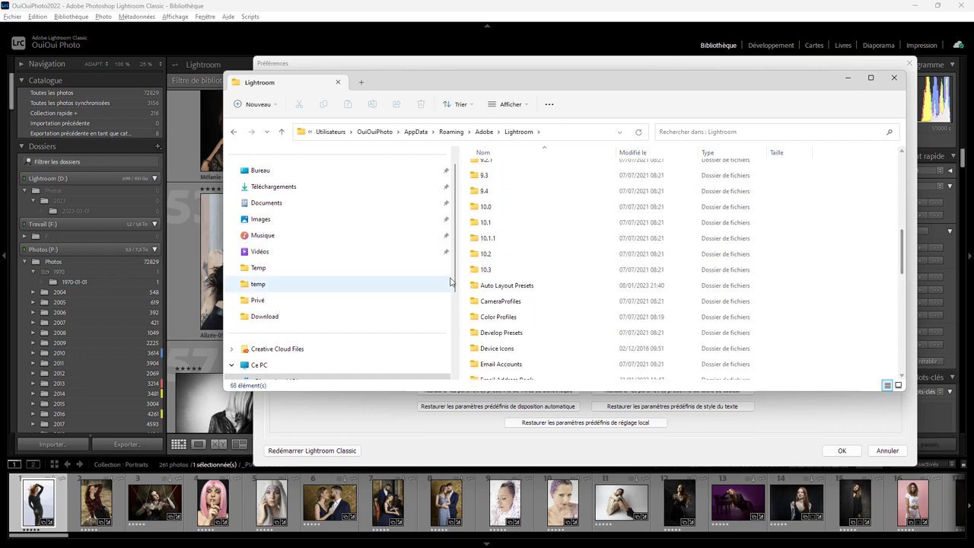
{"action": "mouse_move", "coordinate": [902, 264]}
{"action": "left_mouse_down"}
{"action": "mouse_move", "coordinate": [892, 182]}
{"action": "mouse_move", "coordinate": [887, 272]}
{"action": "left_mouse_up"}
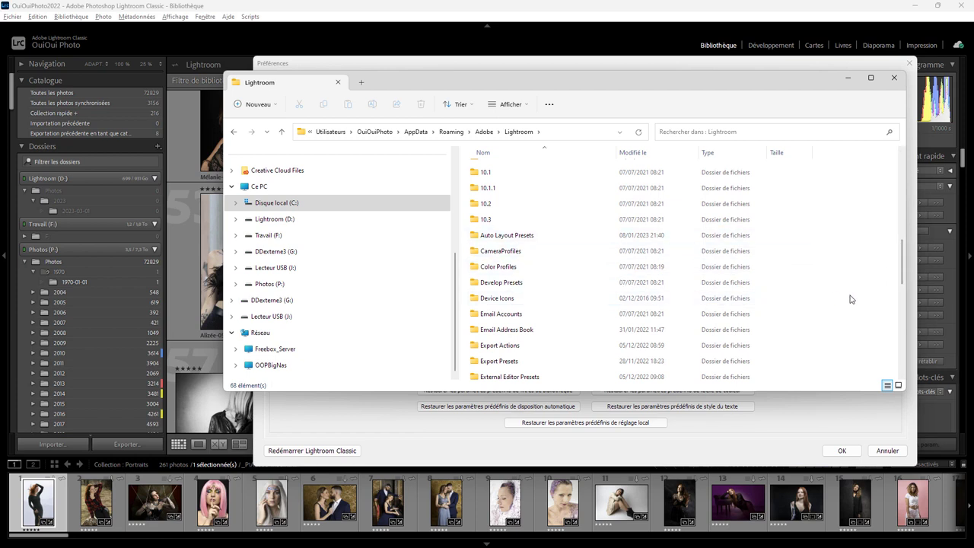
{"action": "left_click", "coordinate": [894, 78]}
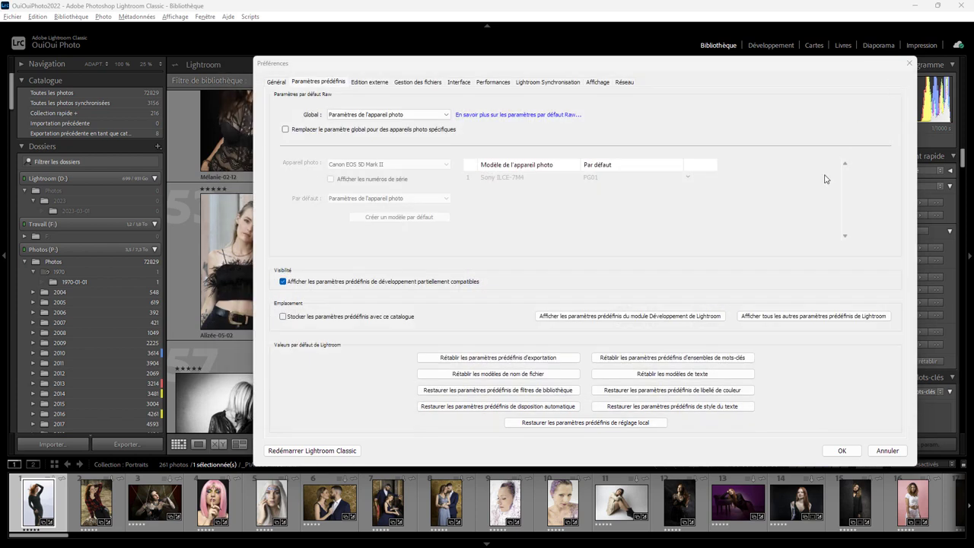
{"action": "left_click", "coordinate": [768, 320]}
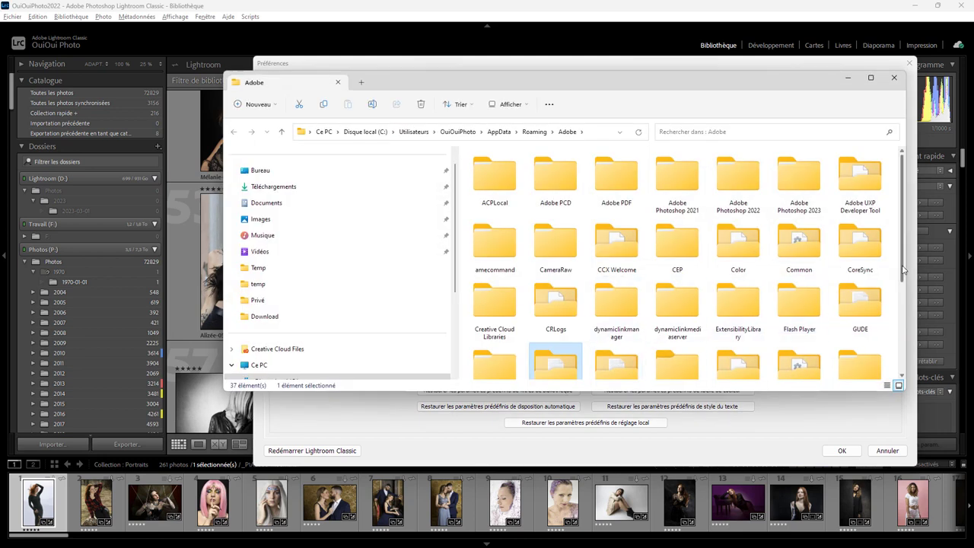
{"action": "scroll", "coordinate": [586, 327], "scroll_direction": "down", "scroll_amount": 1}
{"action": "double_click", "coordinate": [565, 314]}
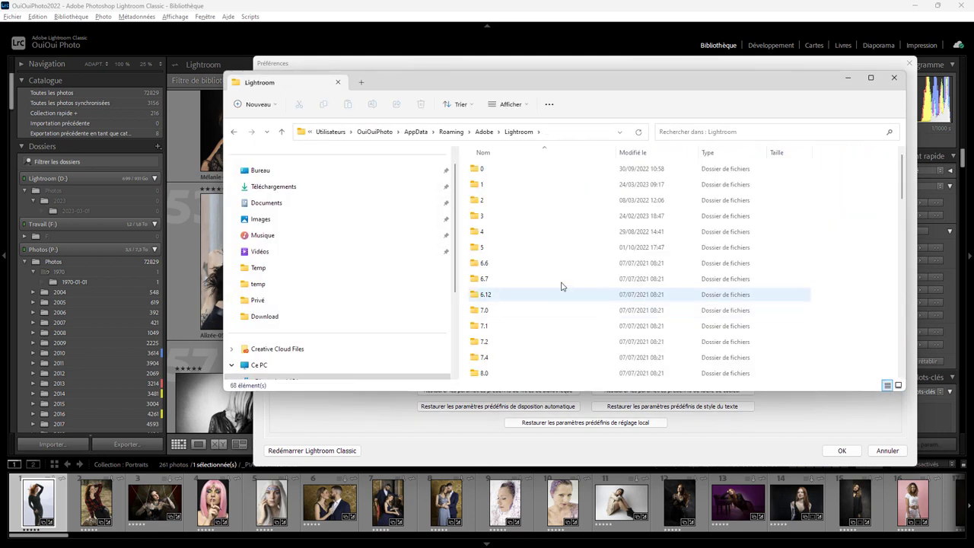
{"action": "left_click_drag", "start_coordinate": [902, 190], "coordinate": [901, 289]}
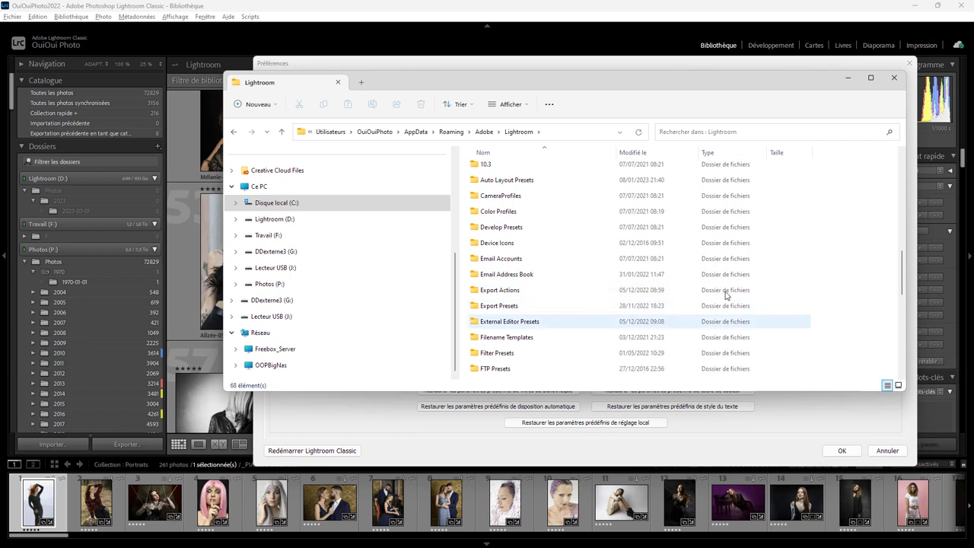
{"action": "left_click", "coordinate": [894, 77]}
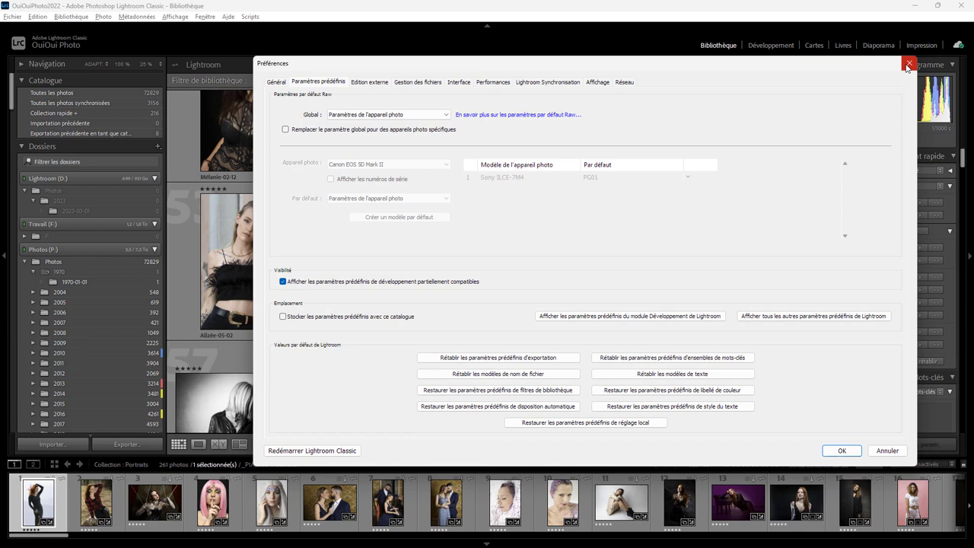
Close the preferences and reveal the catalogue's D:\Catalogue location from Paramètres du catalogue
{"action": "left_click", "coordinate": [909, 63]}
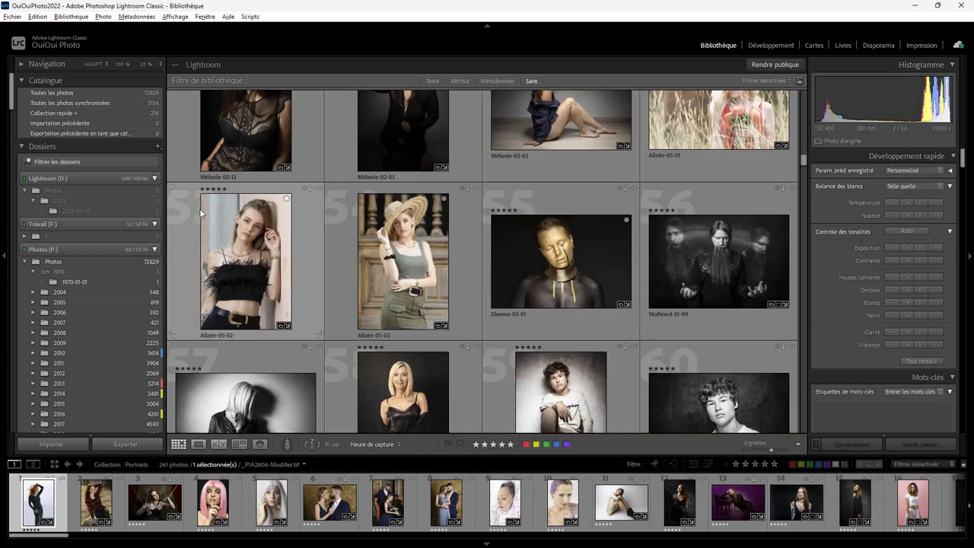
{"action": "left_click", "coordinate": [37, 17]}
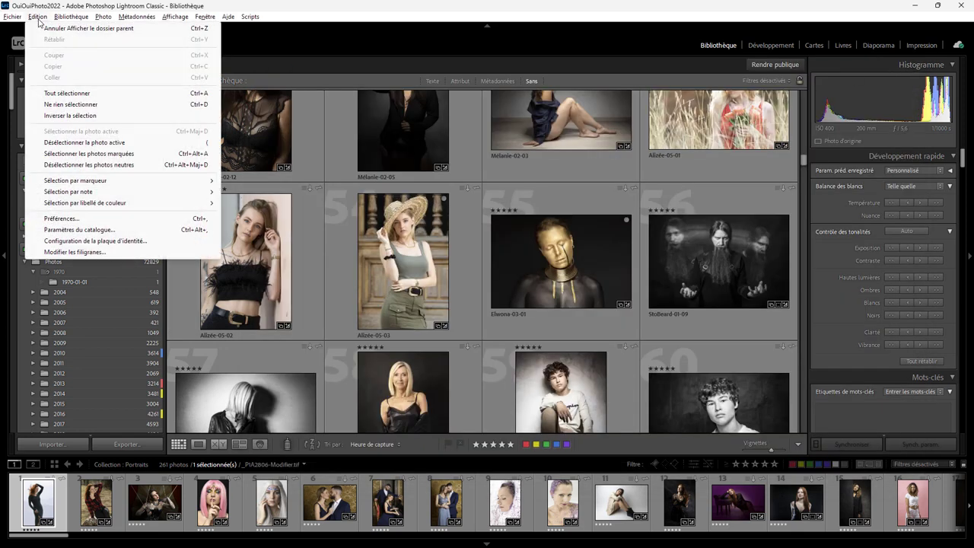
{"action": "left_click", "coordinate": [95, 229]}
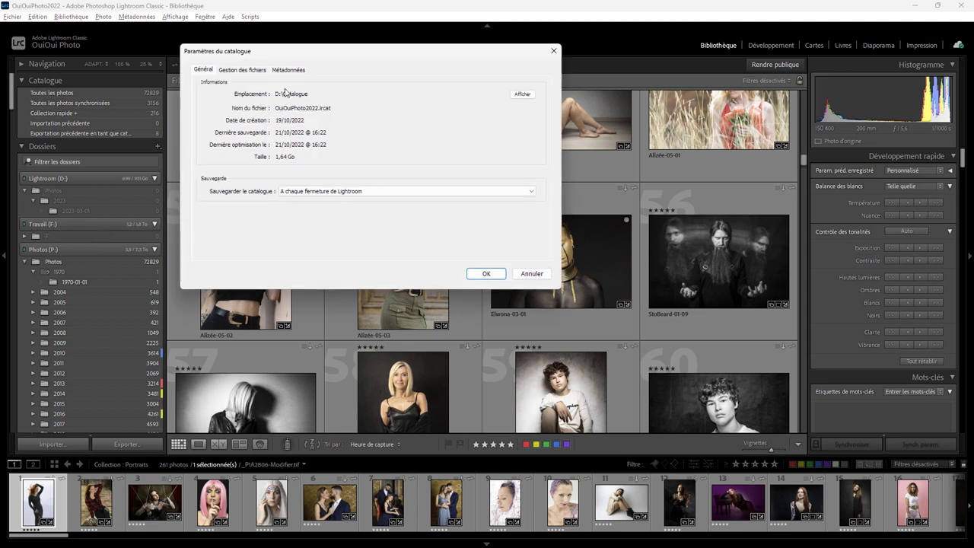
{"action": "left_click", "coordinate": [525, 95]}
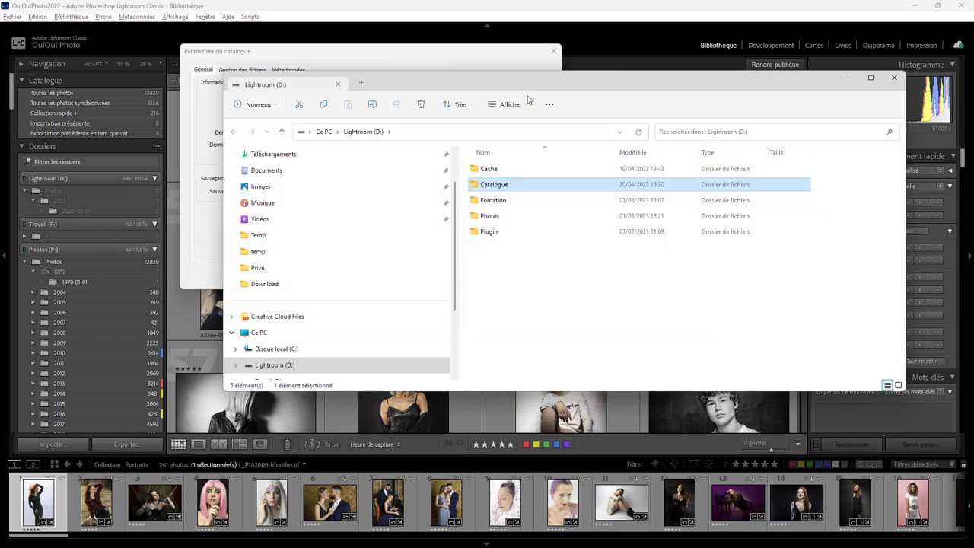
Select OuiOuiPhoto2022.lrcat and its data, Previews and Smart Previews folders, then close both windows
{"action": "double_click", "coordinate": [503, 186]}
{"action": "left_click", "coordinate": [522, 264]}
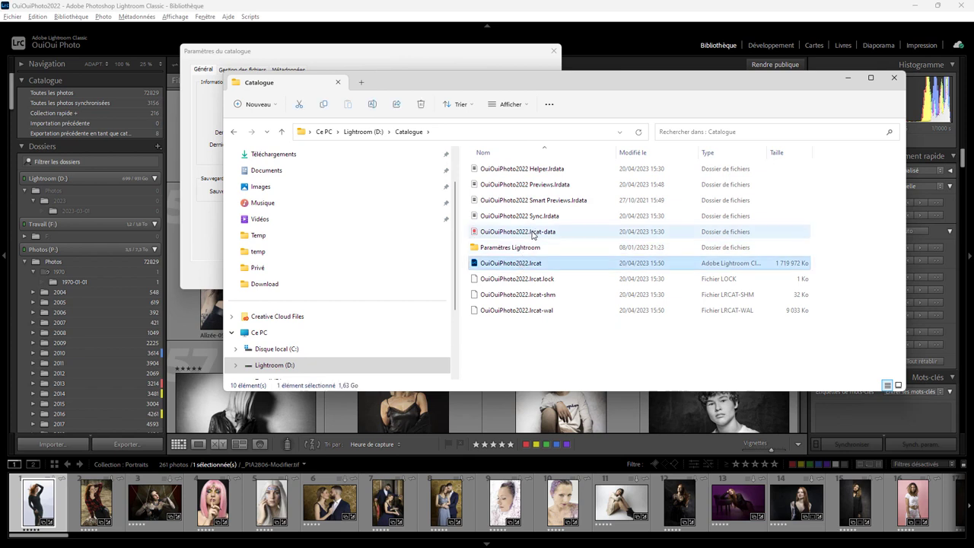
{"action": "left_click", "coordinate": [532, 233], "text": "ctrl"}
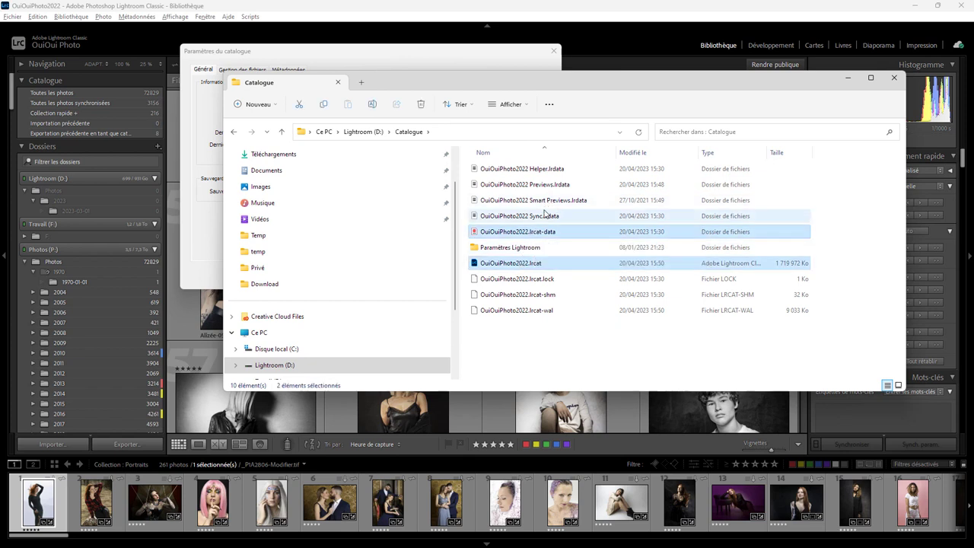
{"action": "left_click", "coordinate": [544, 200], "text": "ctrl"}
{"action": "left_click", "coordinate": [546, 187], "text": "ctrl"}
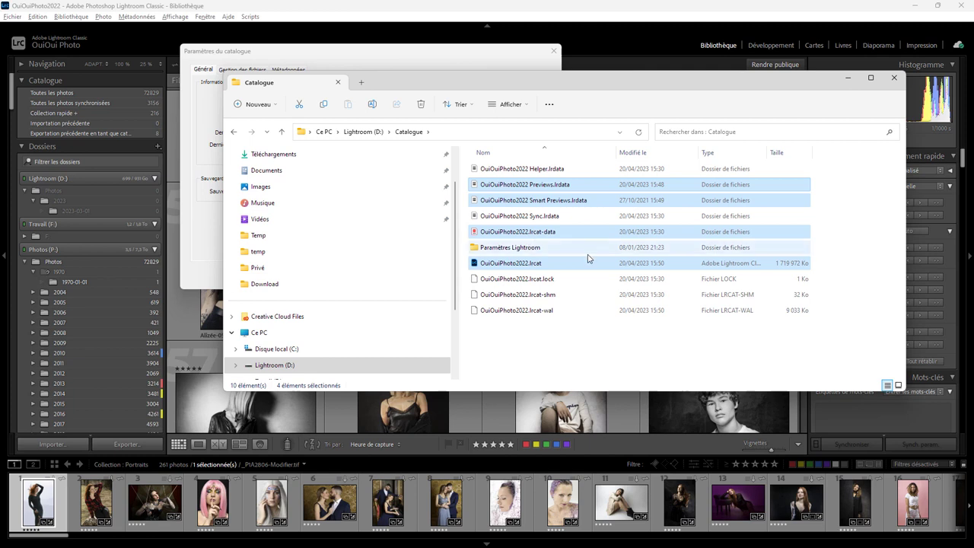
{"action": "left_click", "coordinate": [889, 80]}
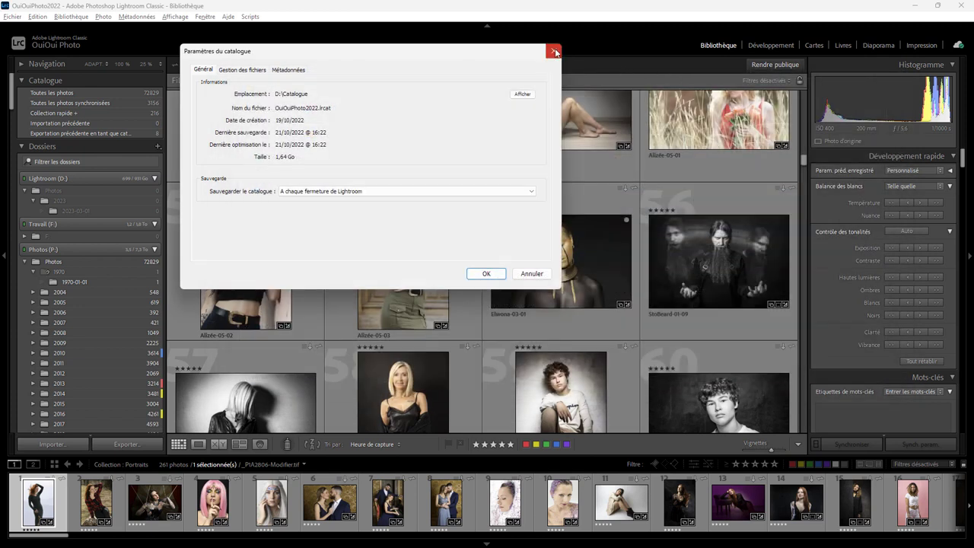
{"action": "left_click", "coordinate": [553, 51]}
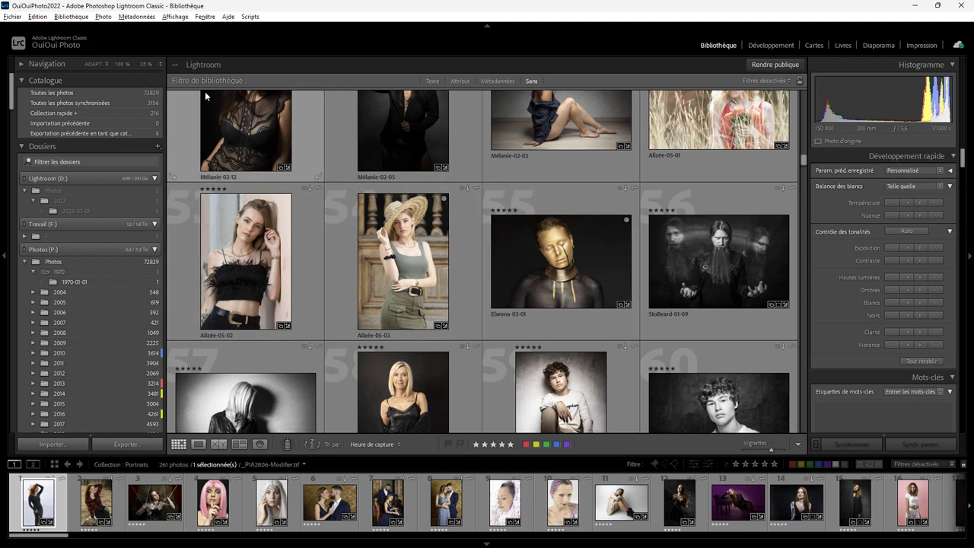
{"action": "left_click", "coordinate": [66, 17]}
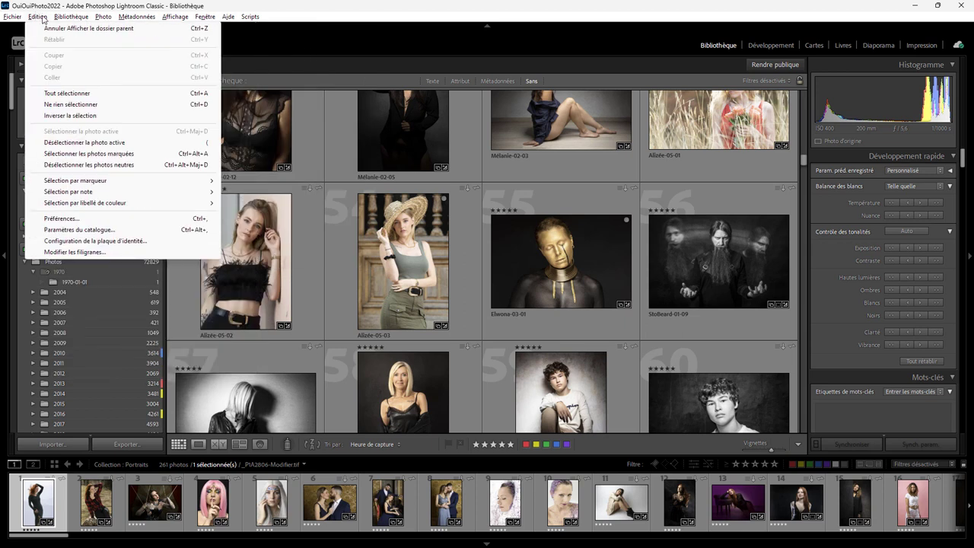
Reopen Préférences at Paramètres prédéfinis, with storing presets alongside the catalogue still off
{"action": "left_click", "coordinate": [97, 219]}
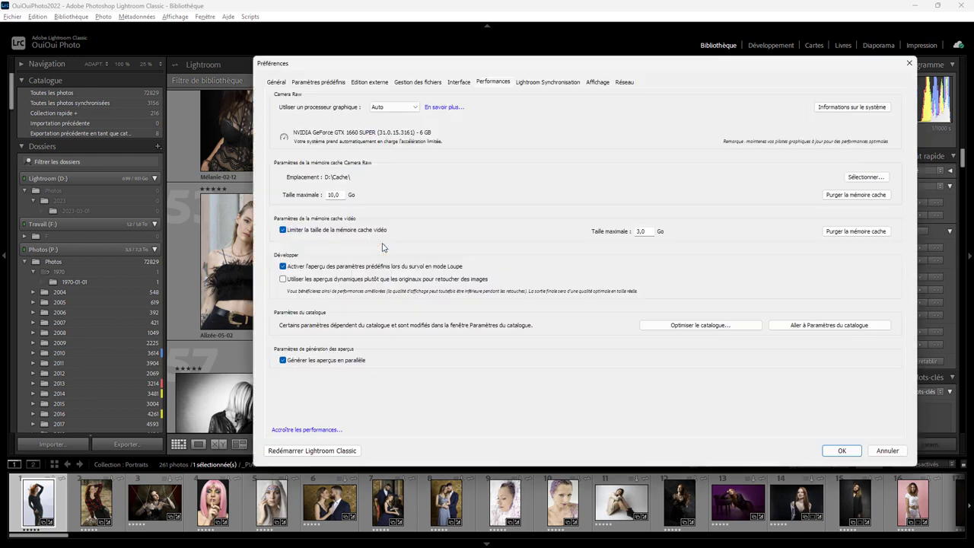
{"action": "left_click", "coordinate": [325, 84]}
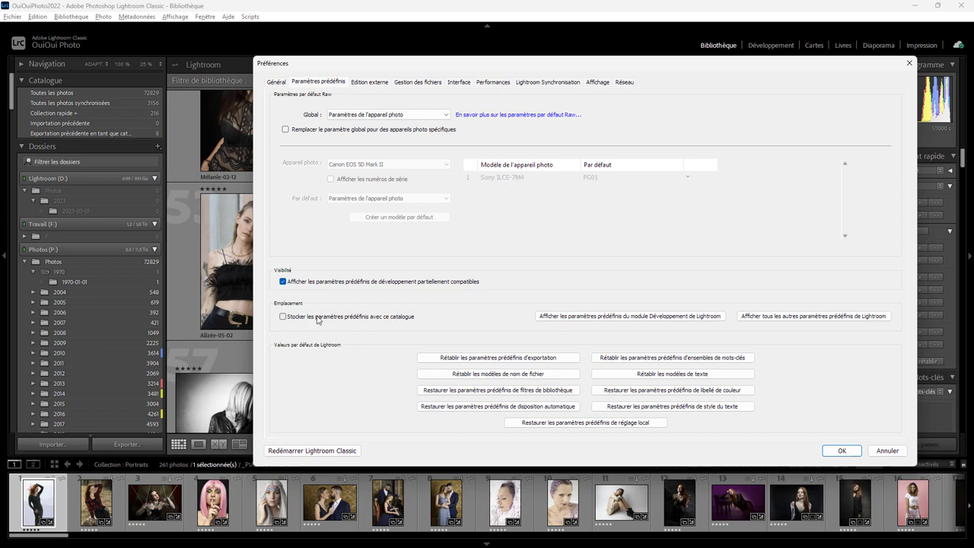
Show the folder holding the Lightroom Develop module presets
{"action": "left_click", "coordinate": [609, 319]}
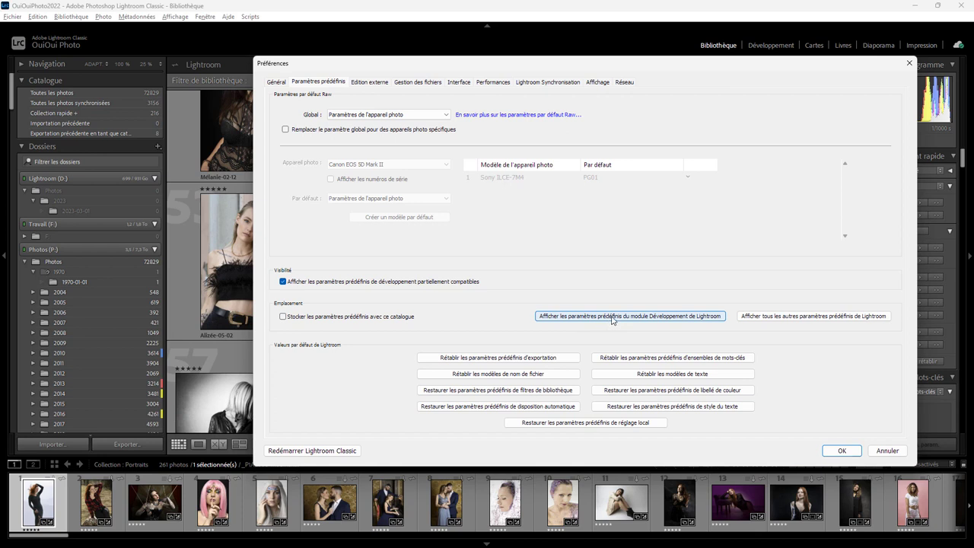